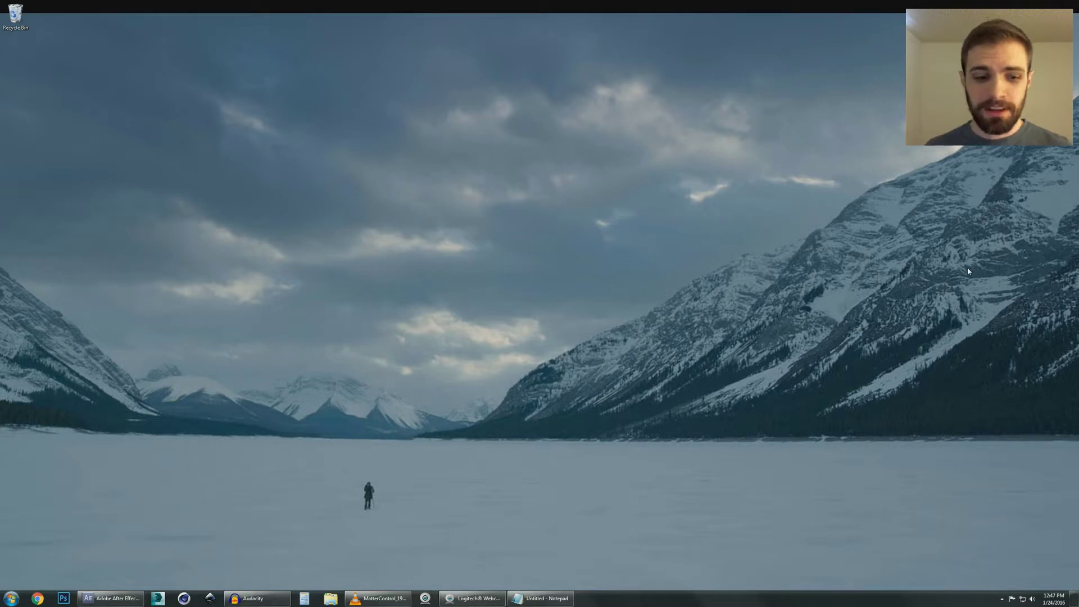
Create a new 1280×720, 24 fps composition named Main and open it
{"action": "left_click", "coordinate": [115, 597]}
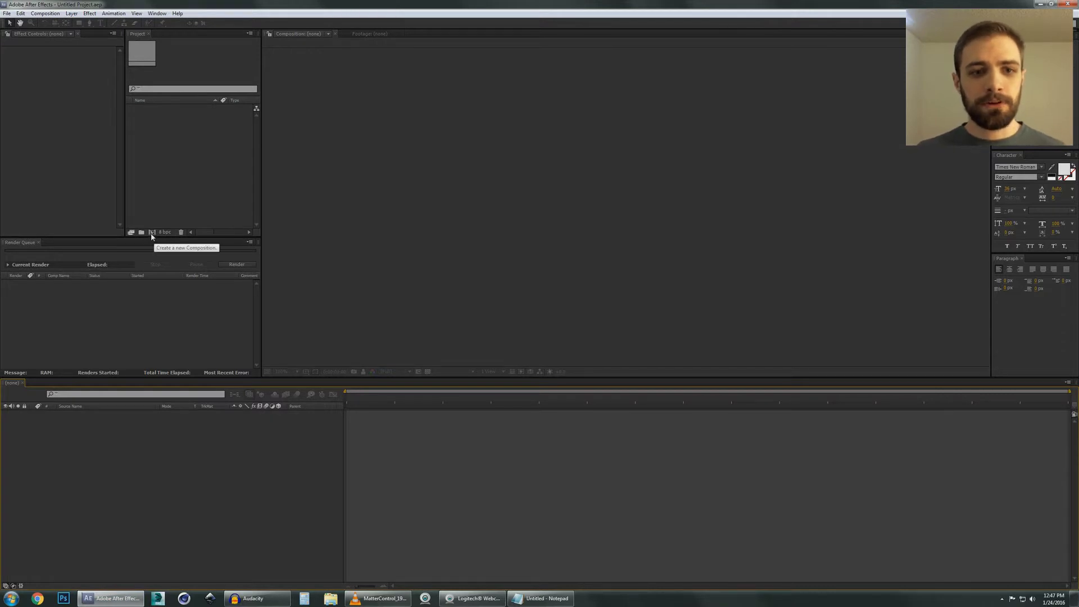
{"action": "left_click", "coordinate": [43, 13]}
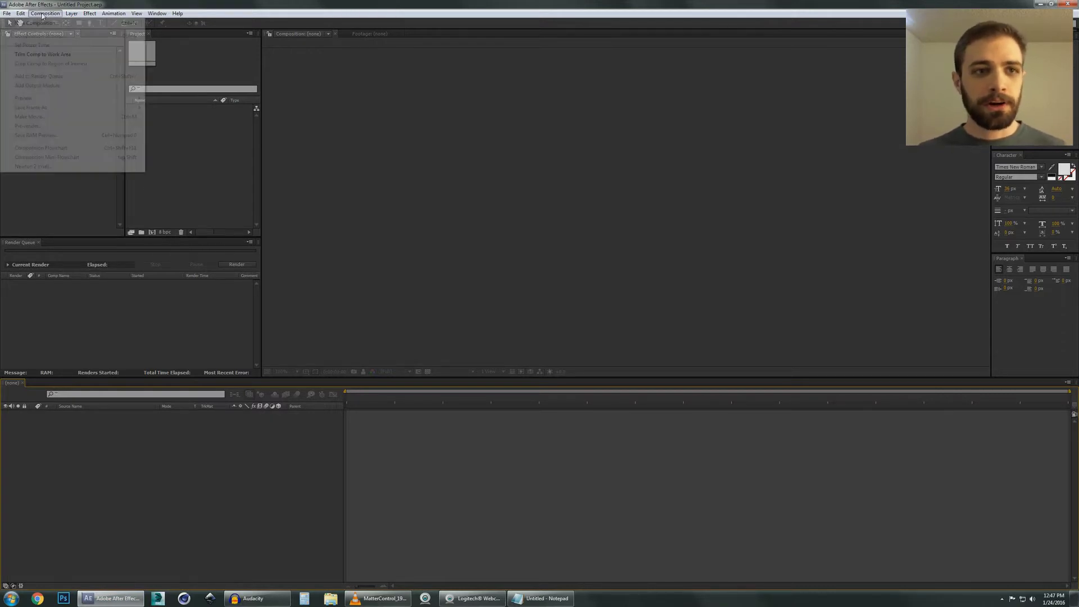
{"action": "left_click", "coordinate": [37, 23]}
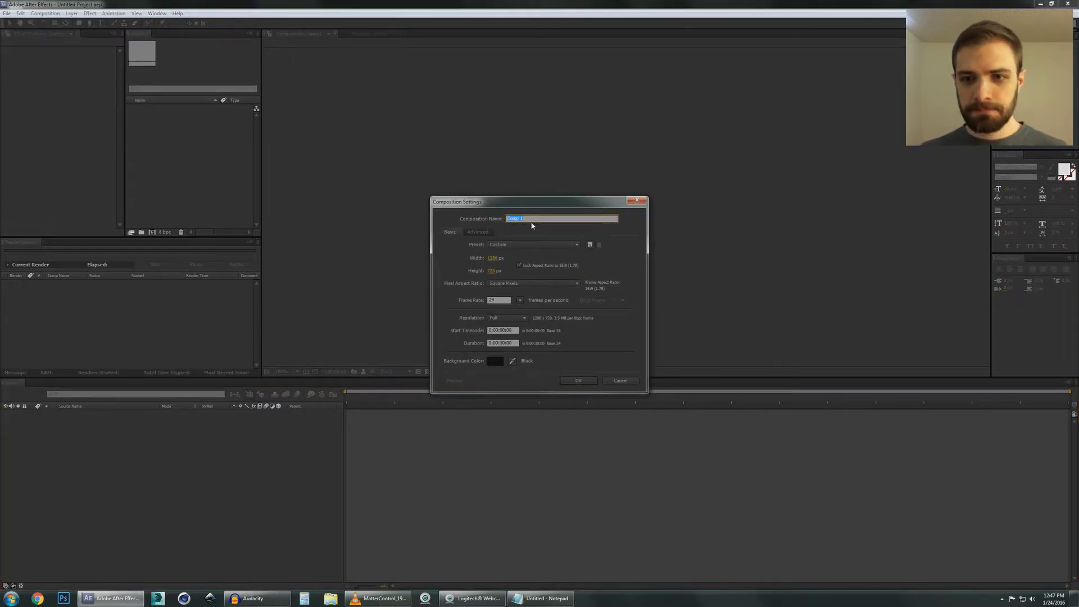
{"action": "type", "text": "Main"}
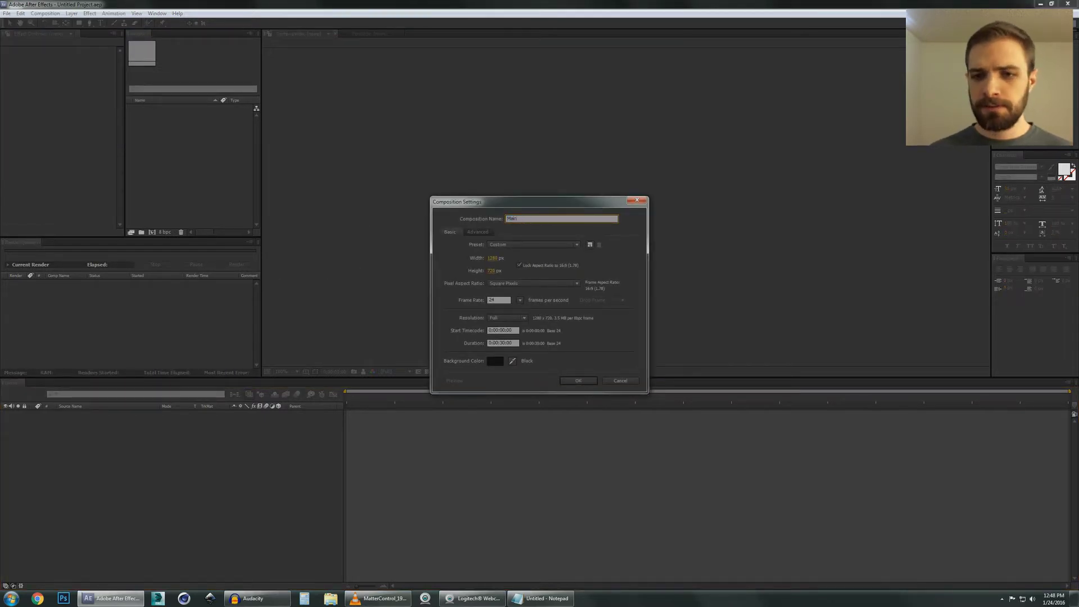
{"action": "left_click", "coordinate": [579, 381]}
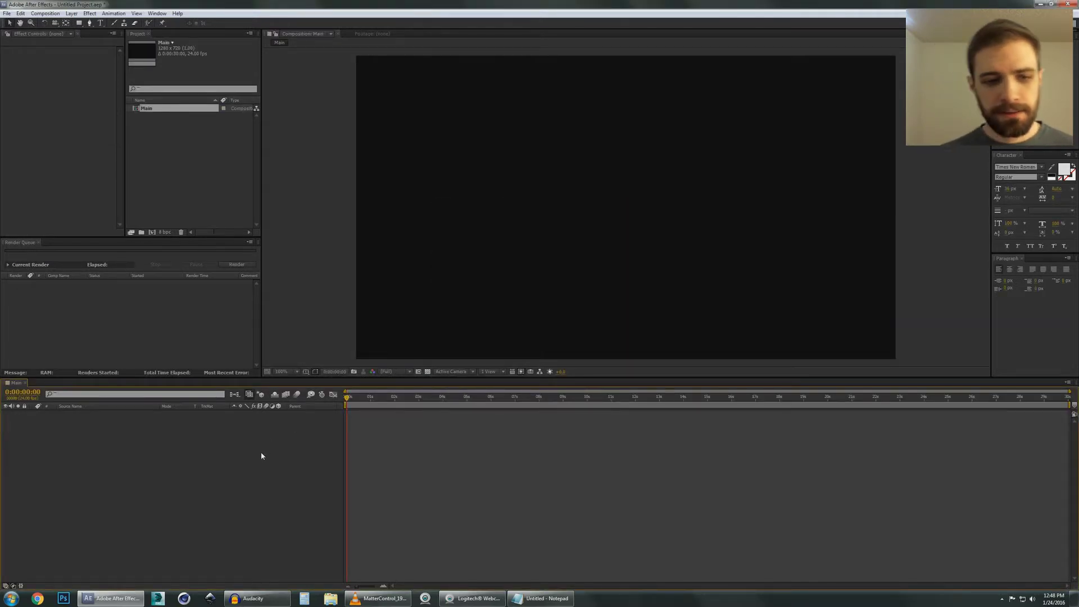
Add a 100 px blue solid and a comp-size light gray solid layered beneath it
{"action": "key", "text": "ctrl+y"}
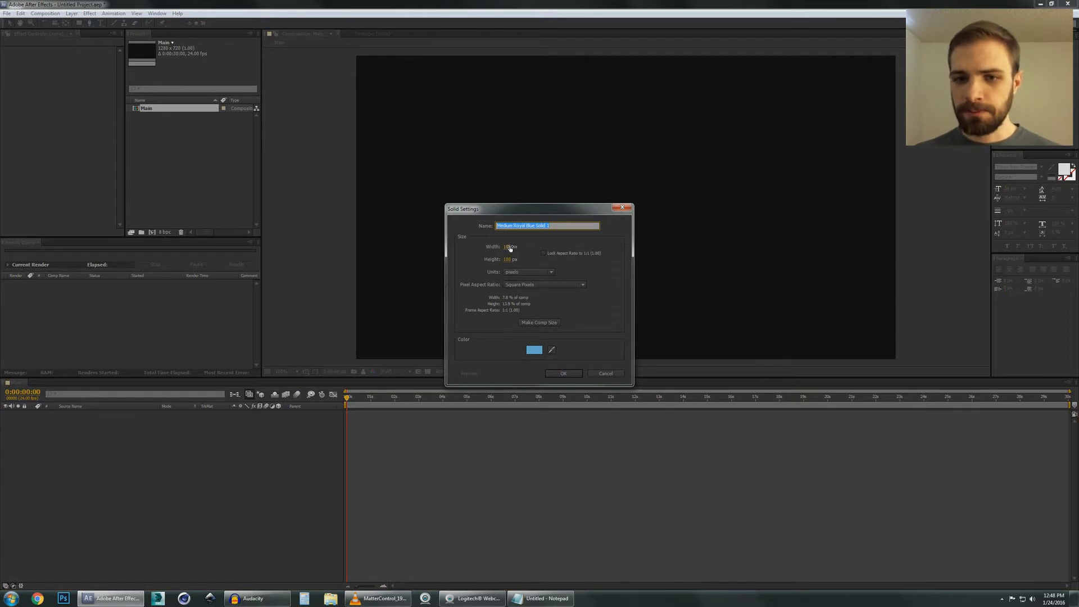
{"action": "left_click", "coordinate": [563, 374]}
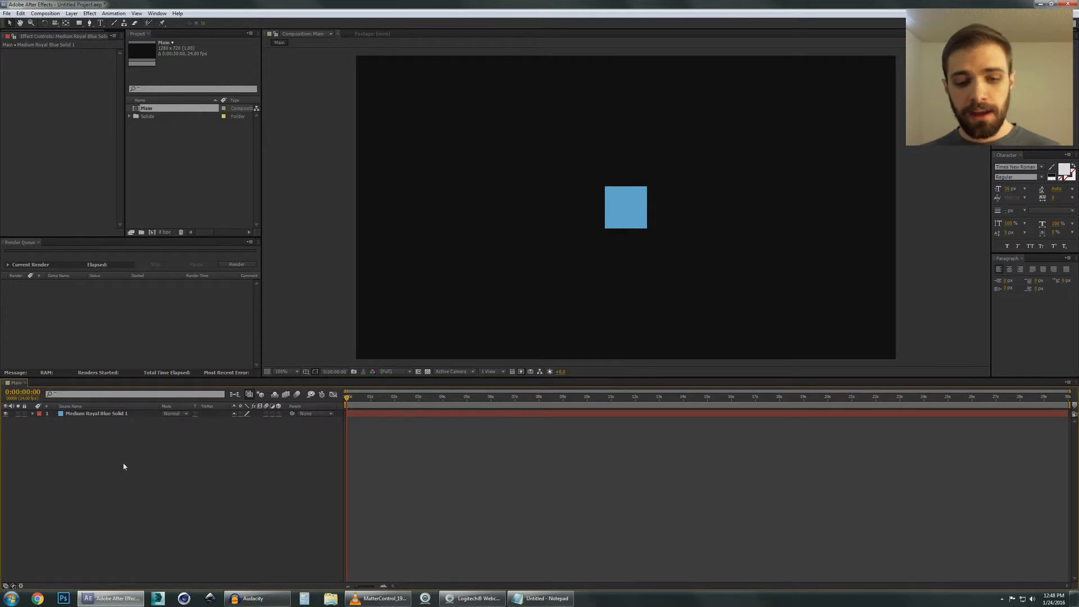
{"action": "key", "text": "ctrl+y"}
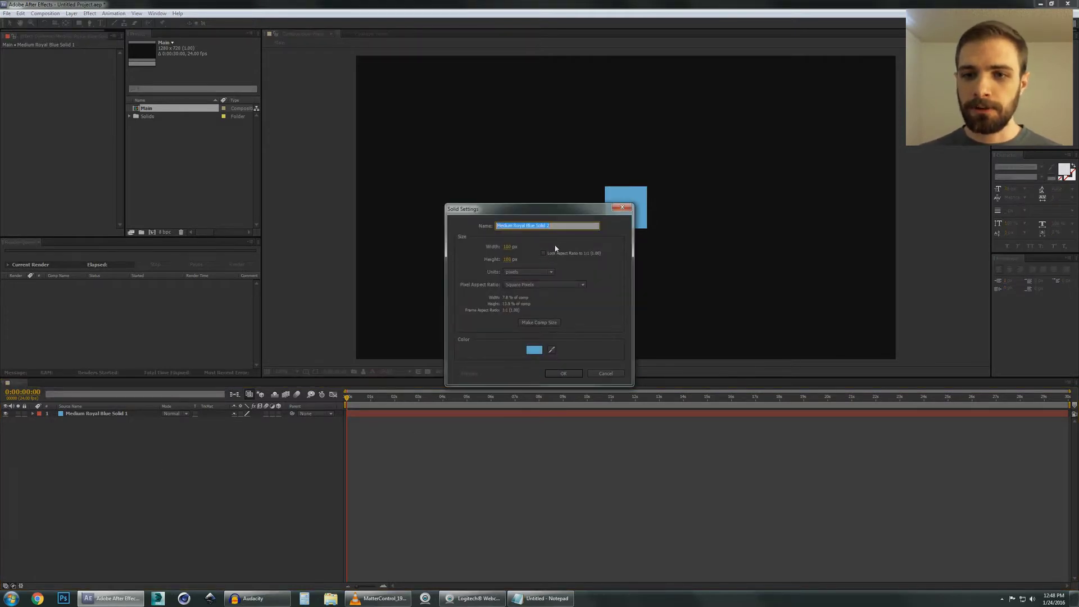
{"action": "left_click", "coordinate": [534, 350]}
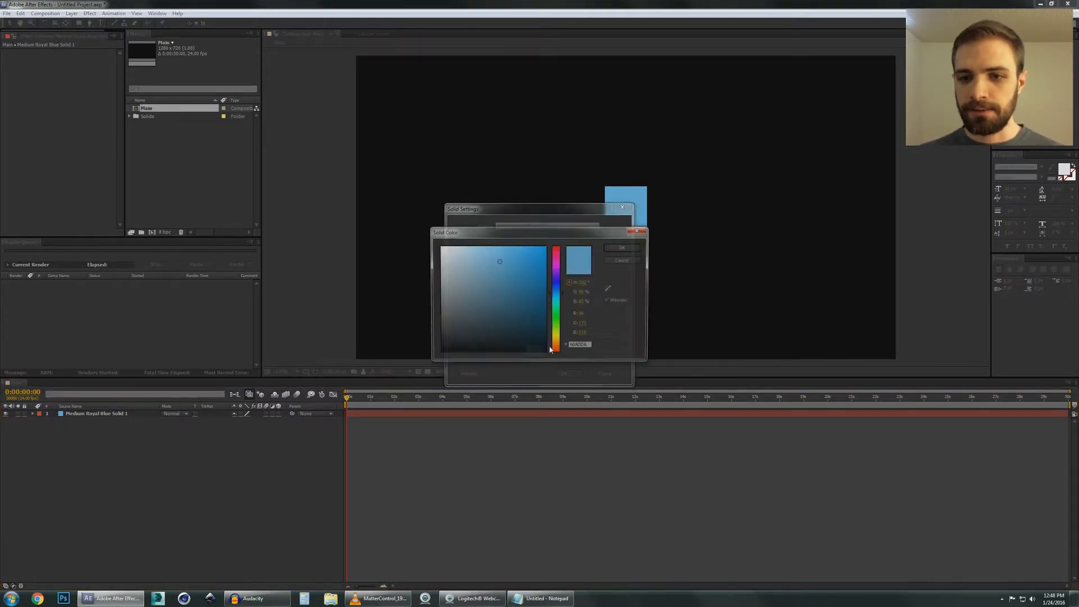
{"action": "left_click_drag", "start_coordinate": [447, 249], "coordinate": [438, 279]}
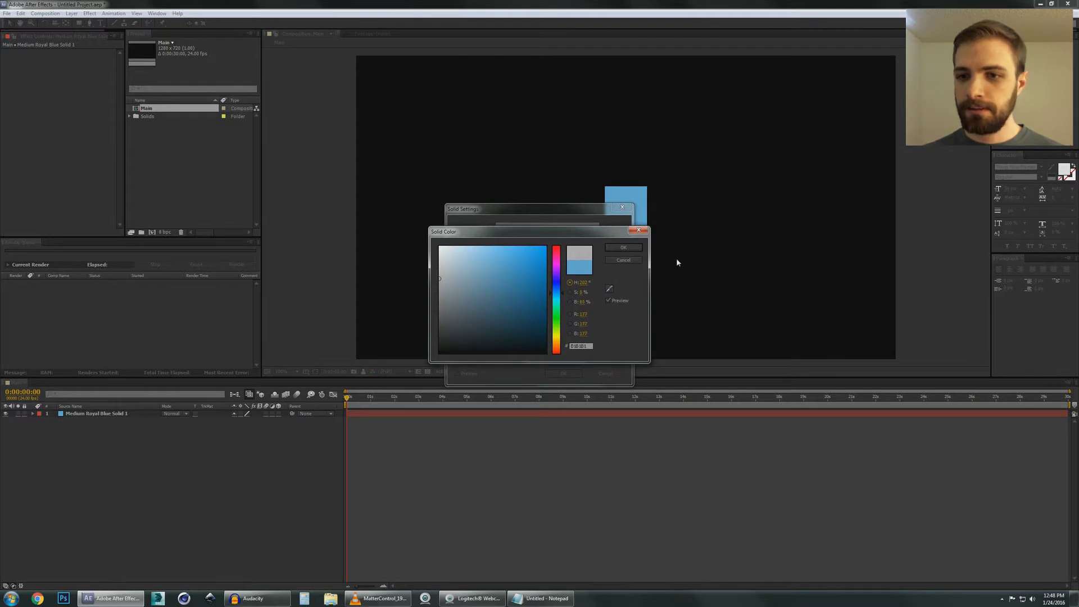
{"action": "left_click", "coordinate": [624, 247]}
{"action": "left_click", "coordinate": [563, 374]}
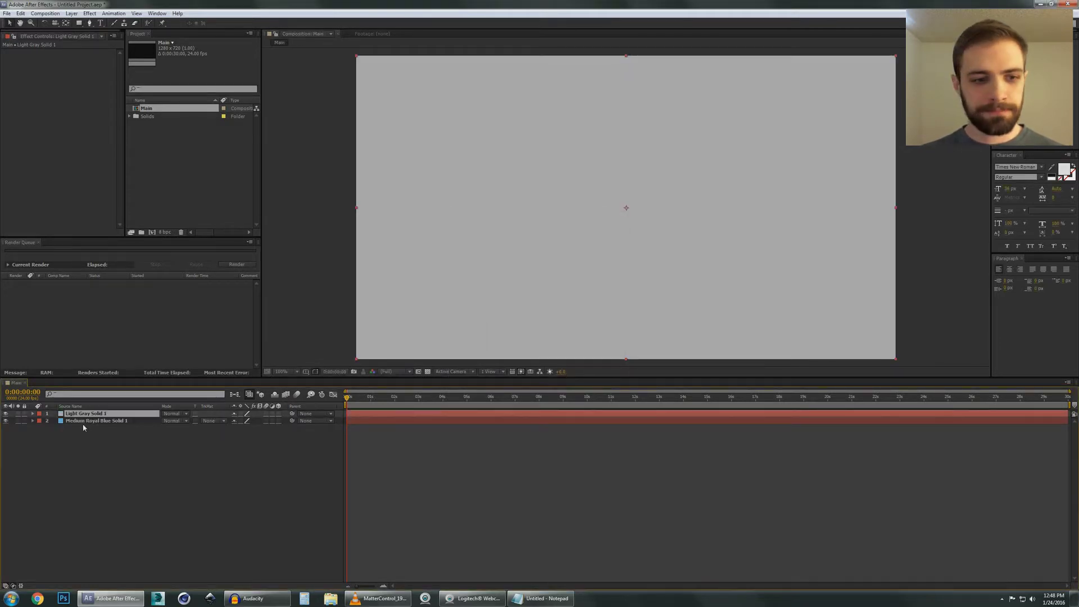
{"action": "left_click_drag", "start_coordinate": [84, 422], "coordinate": [96, 491]}
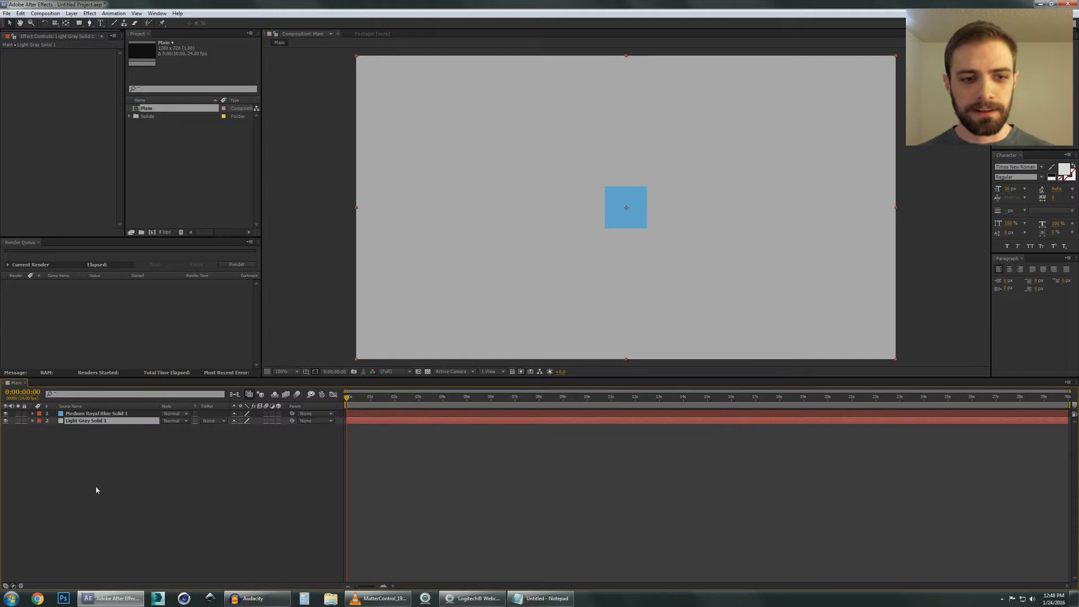
{"action": "left_click", "coordinate": [97, 414]}
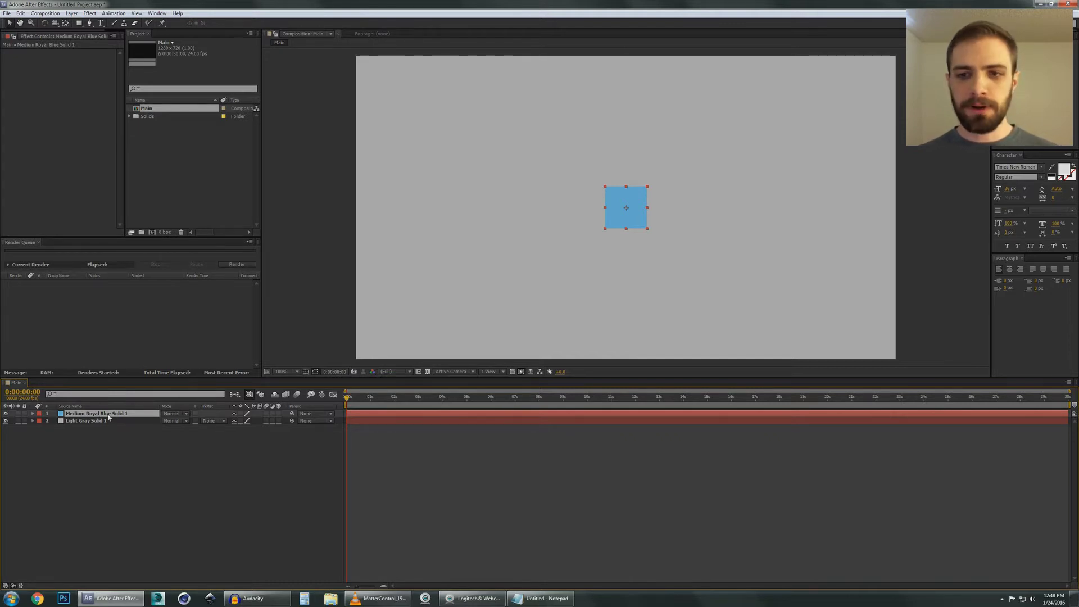
Give the blue square's Rotation the expression wiggle(10,5)
{"action": "key", "text": "r"}
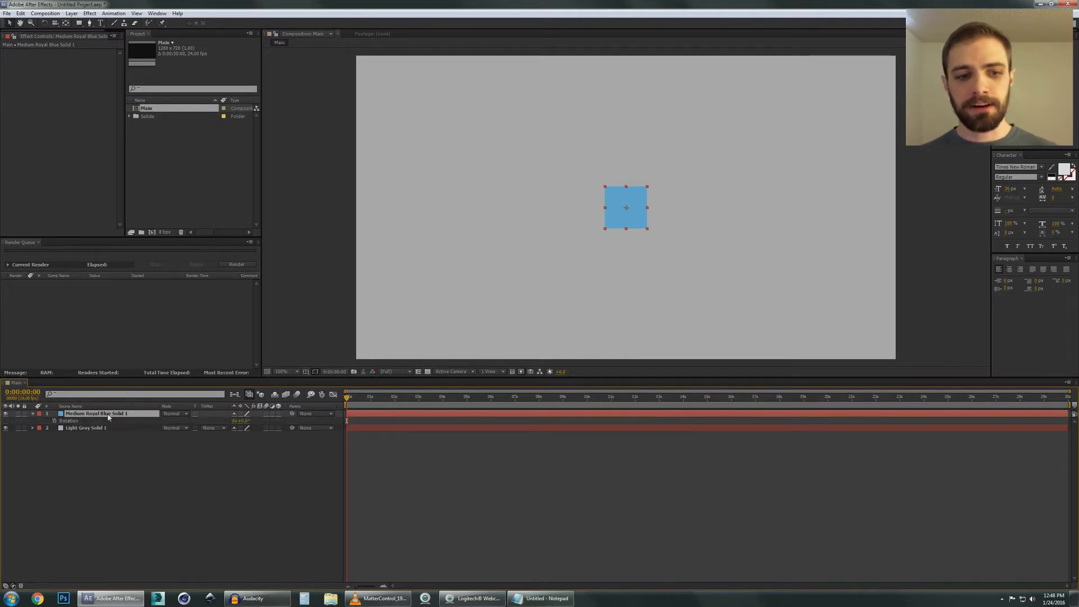
{"action": "left_click", "coordinate": [54, 421], "text": "alt"}
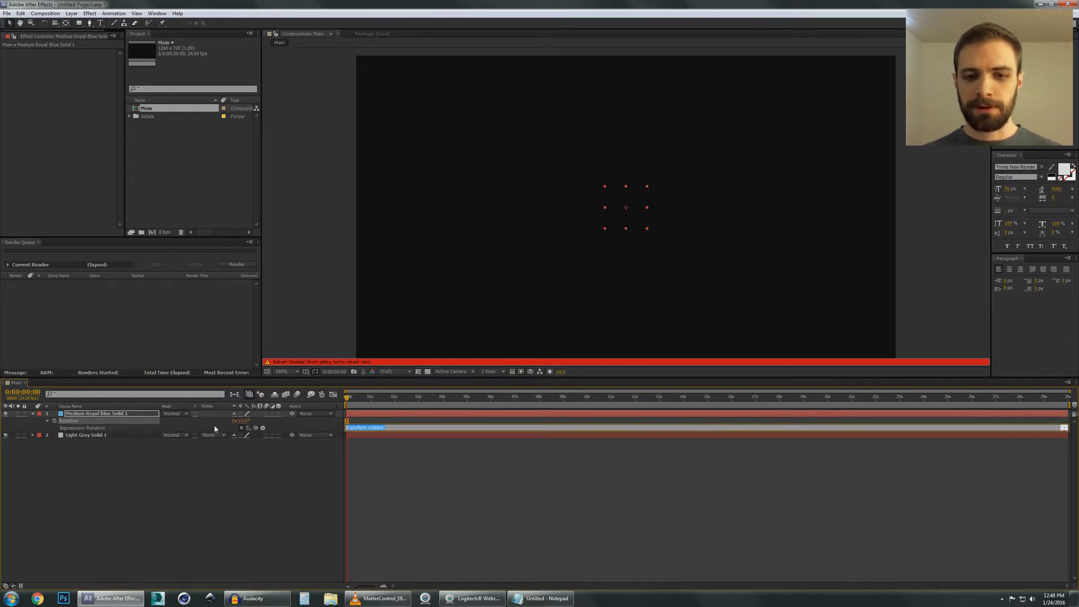
{"action": "key", "text": "BackSpace"}
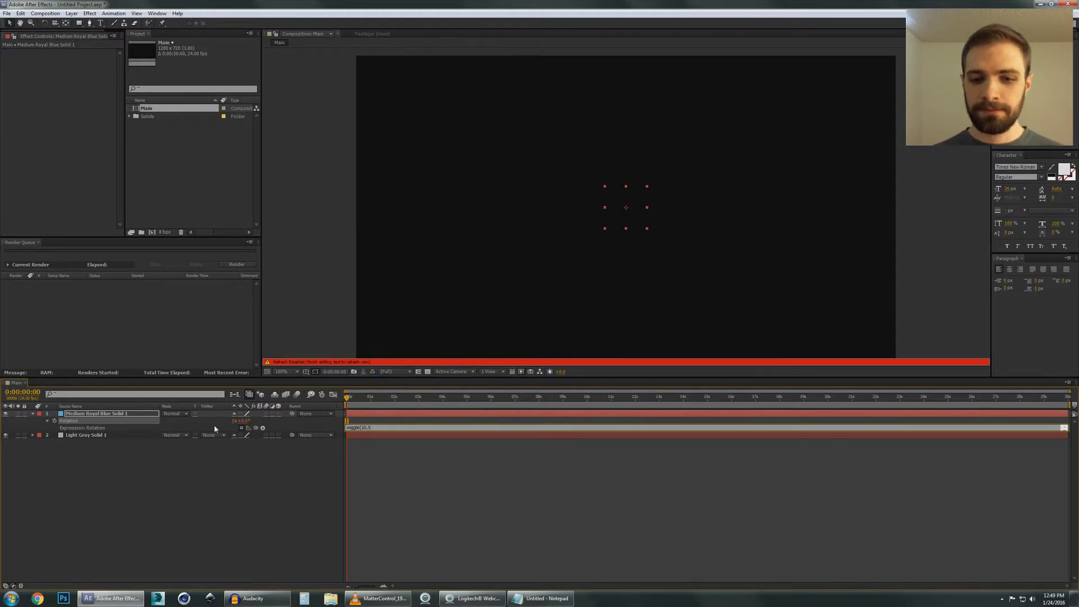
{"action": "type", "text": ")"}
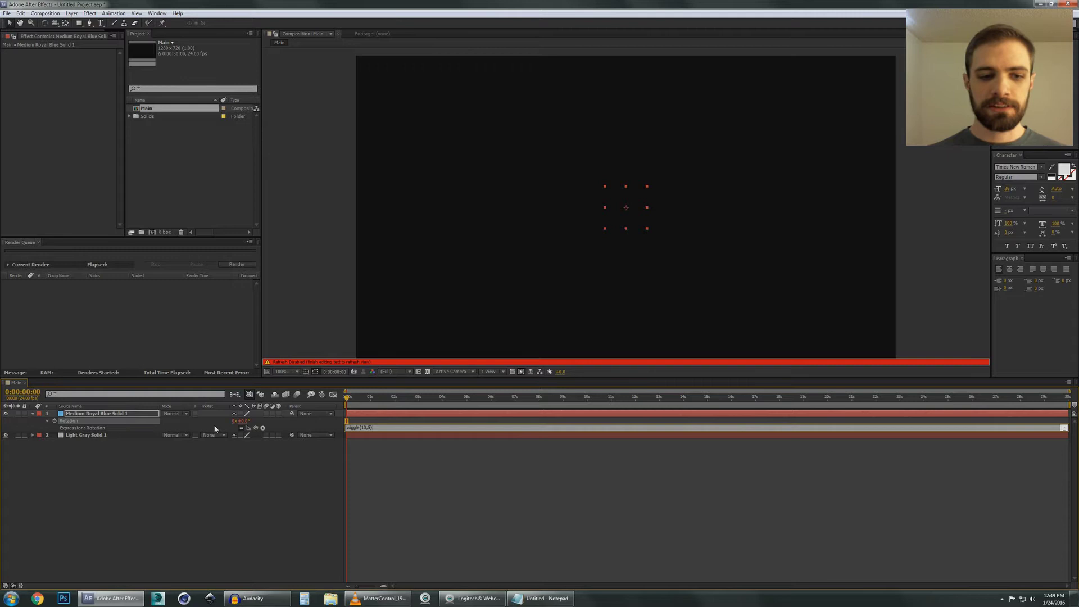
Commit the wiggle expression and end the work area at the current time
{"action": "left_click", "coordinate": [291, 471]}
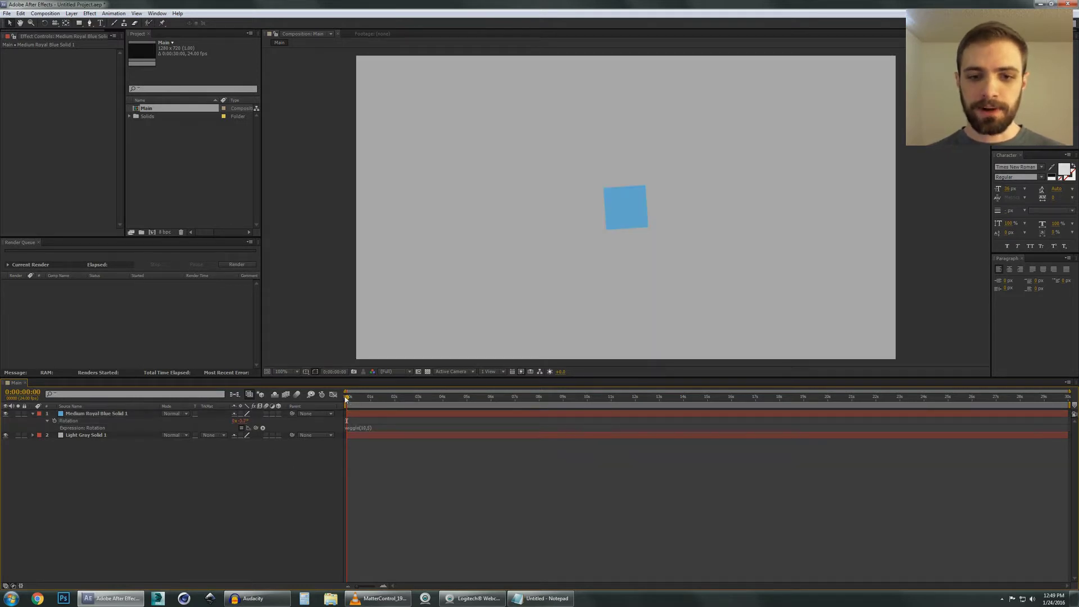
{"action": "left_click_drag", "start_coordinate": [345, 398], "coordinate": [383, 400]}
{"action": "key", "text": "equal"}
{"action": "key", "text": "equal"}
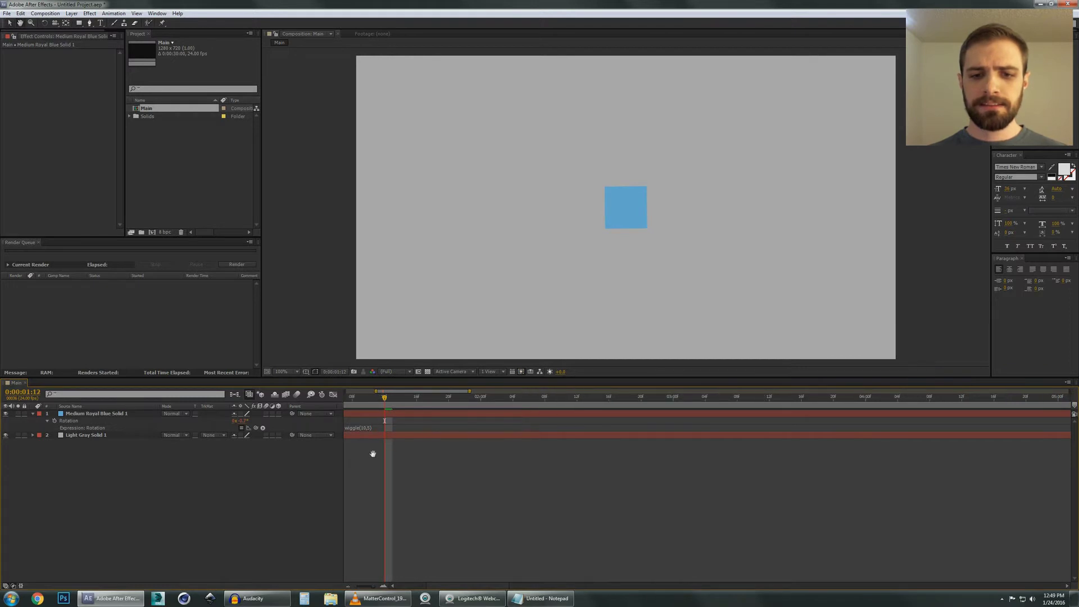
{"action": "left_click_drag", "start_coordinate": [373, 453], "coordinate": [662, 456]}
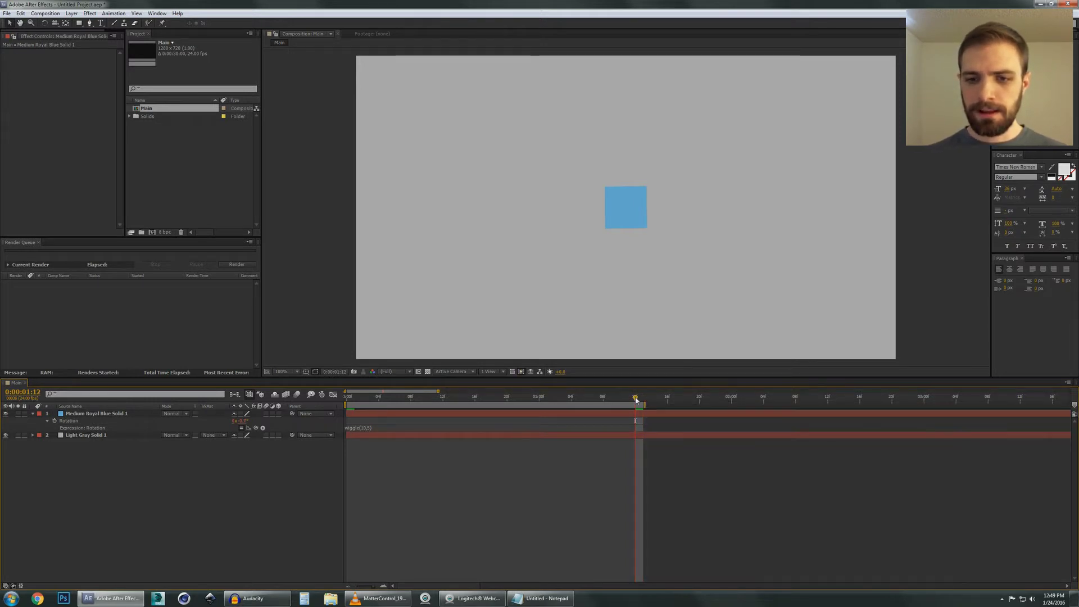
{"action": "key", "text": "n"}
Preview the work area to watch the square's rotation wiggle
{"action": "key", "text": "space"}
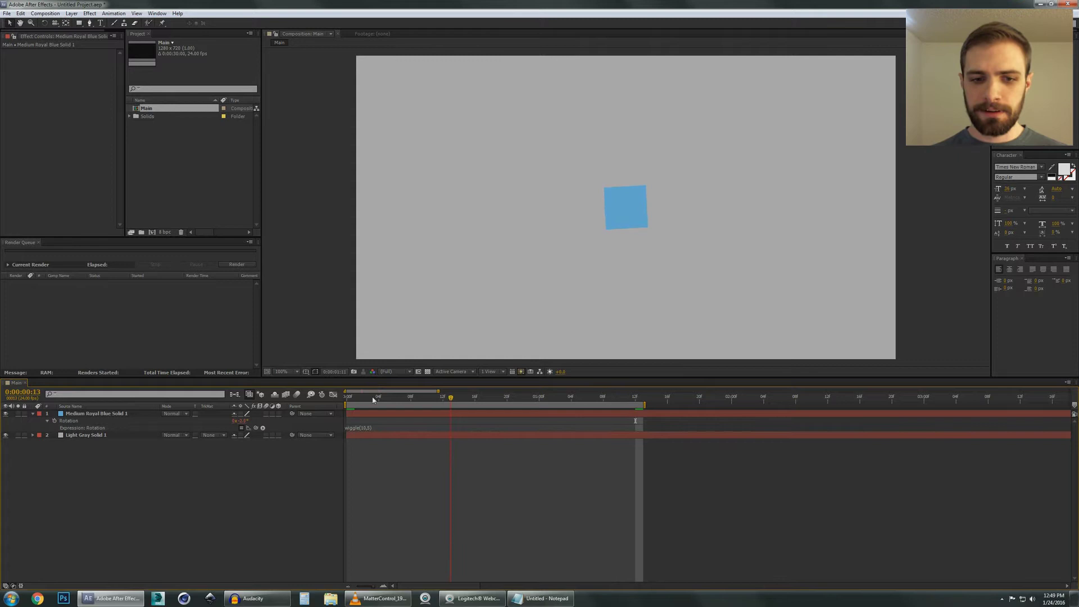
{"action": "left_click", "coordinate": [443, 398]}
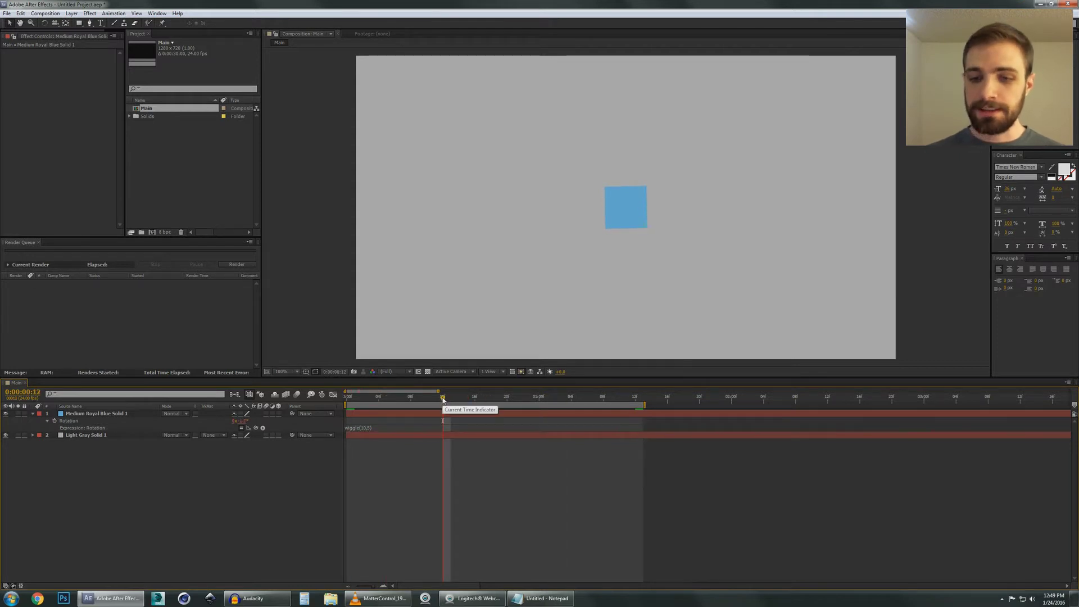
{"action": "key", "text": "space"}
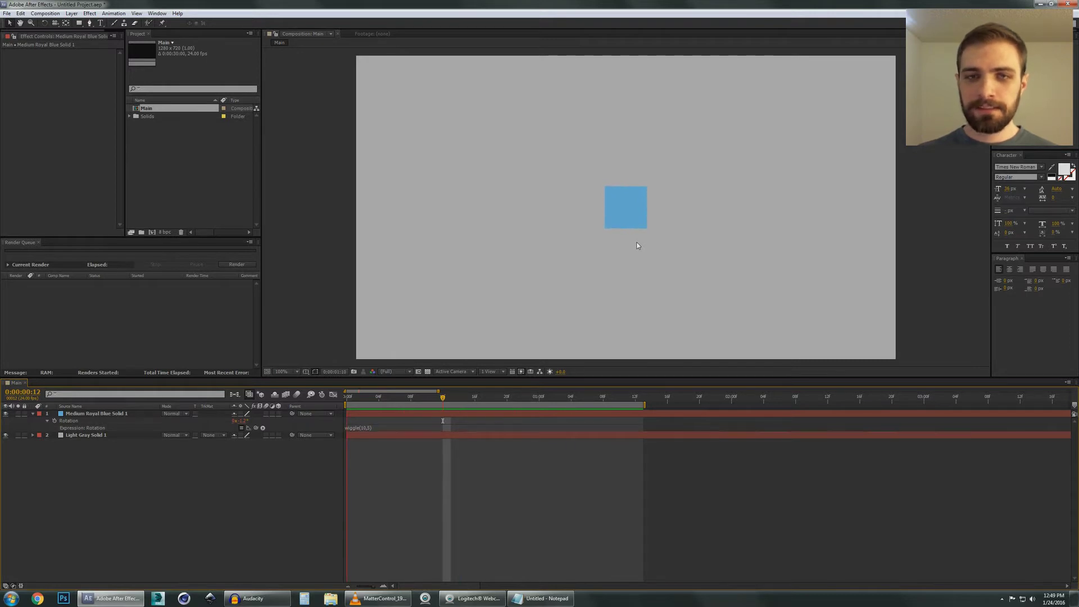
{"action": "key", "text": "space"}
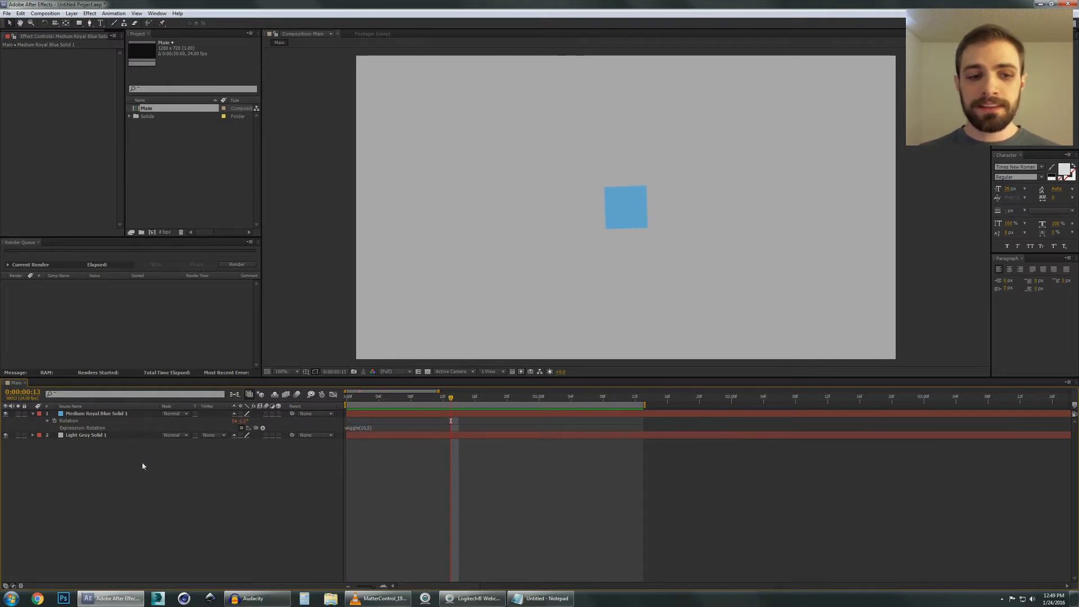
Duplicate the blue square twice, moving the copies into a row of three squares
{"action": "left_click", "coordinate": [119, 415]}
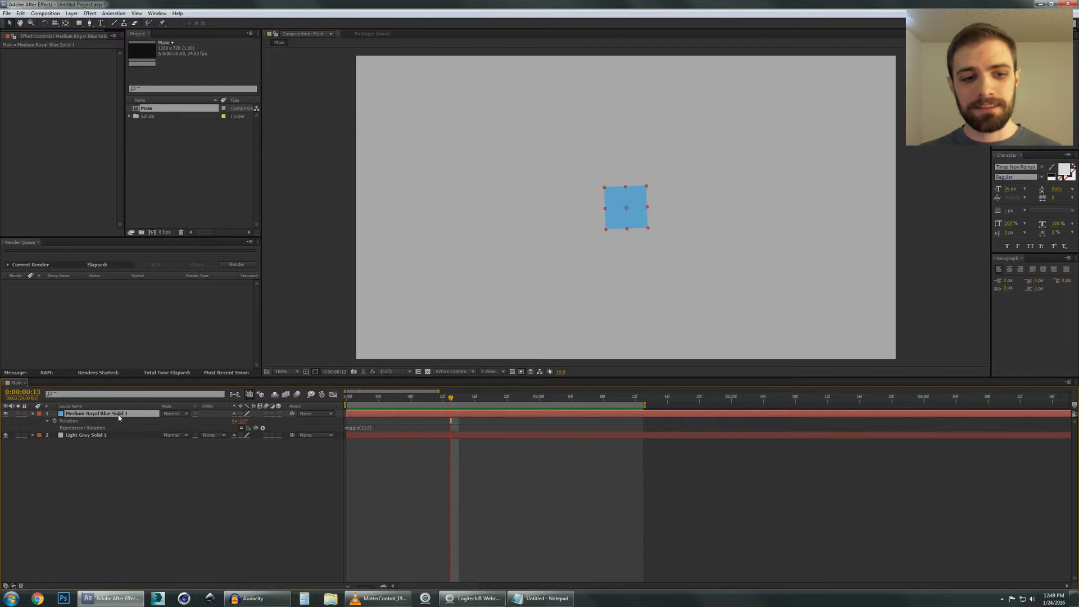
{"action": "key", "text": "ctrl+d"}
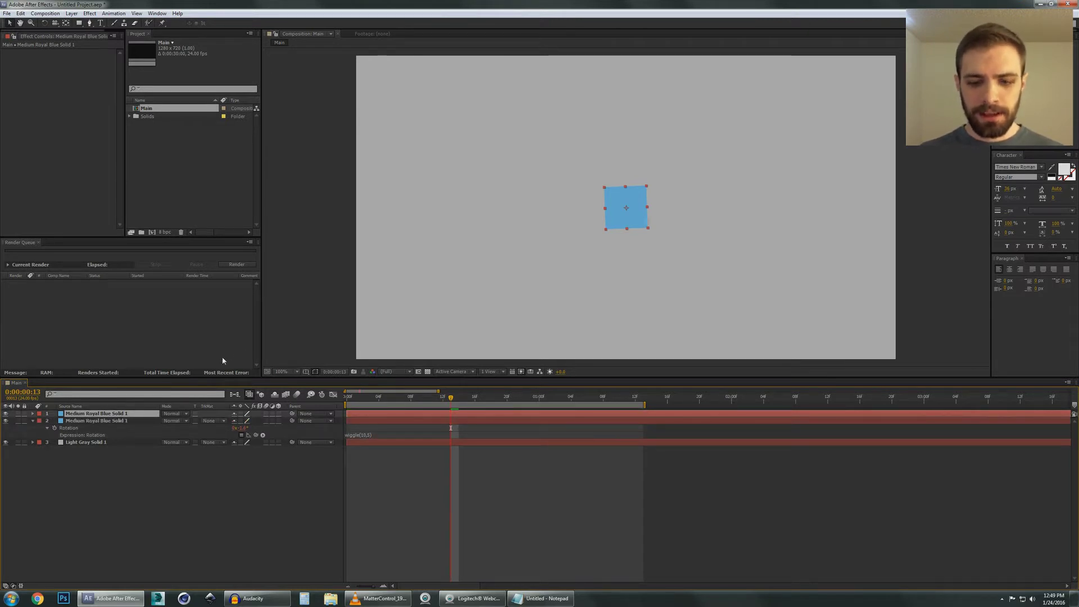
{"action": "key", "text": "p"}
{"action": "left_click_drag", "start_coordinate": [624, 224], "coordinate": [732, 222]}
{"action": "key", "text": "ctrl+d"}
{"action": "left_click", "coordinate": [549, 487]}
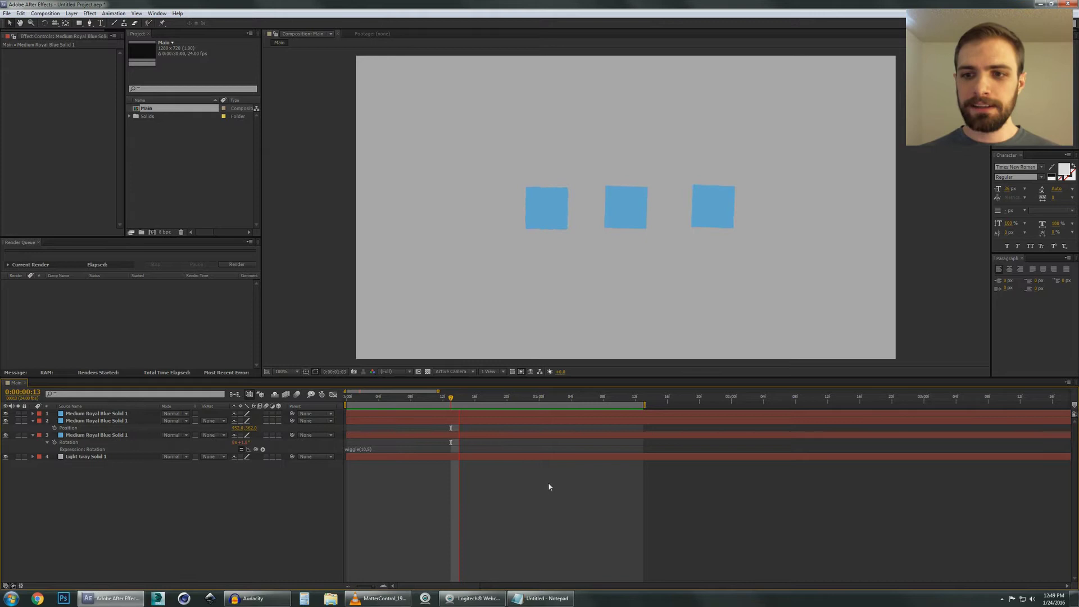
{"action": "key", "text": "space"}
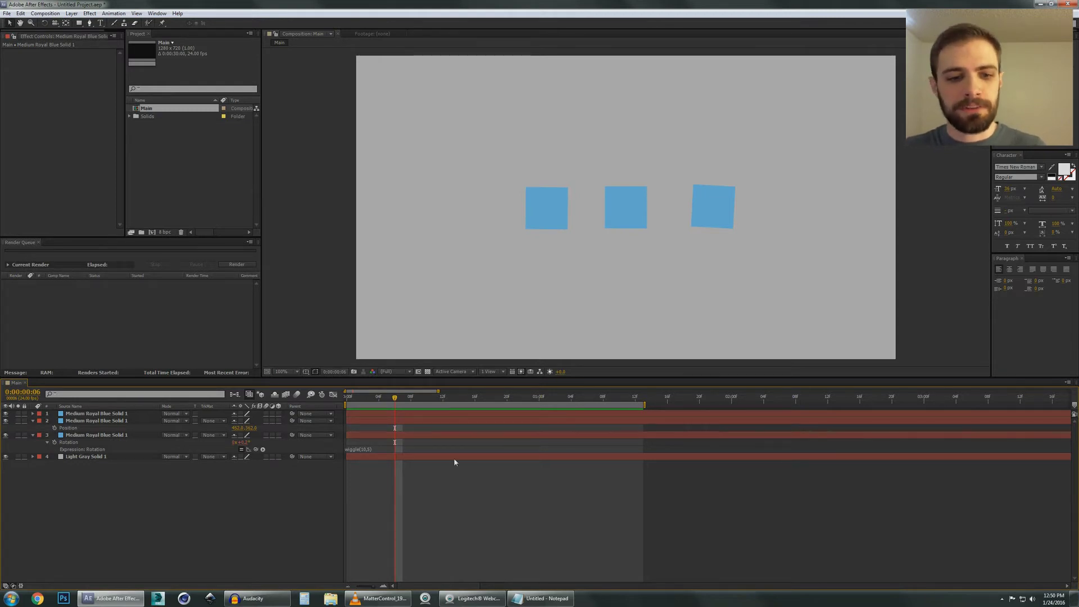
Reveal Rotation and its wiggle(10,5) expression on all three square layers
{"action": "left_click", "coordinate": [113, 414]}
{"action": "left_click", "coordinate": [108, 437], "text": "shift"}
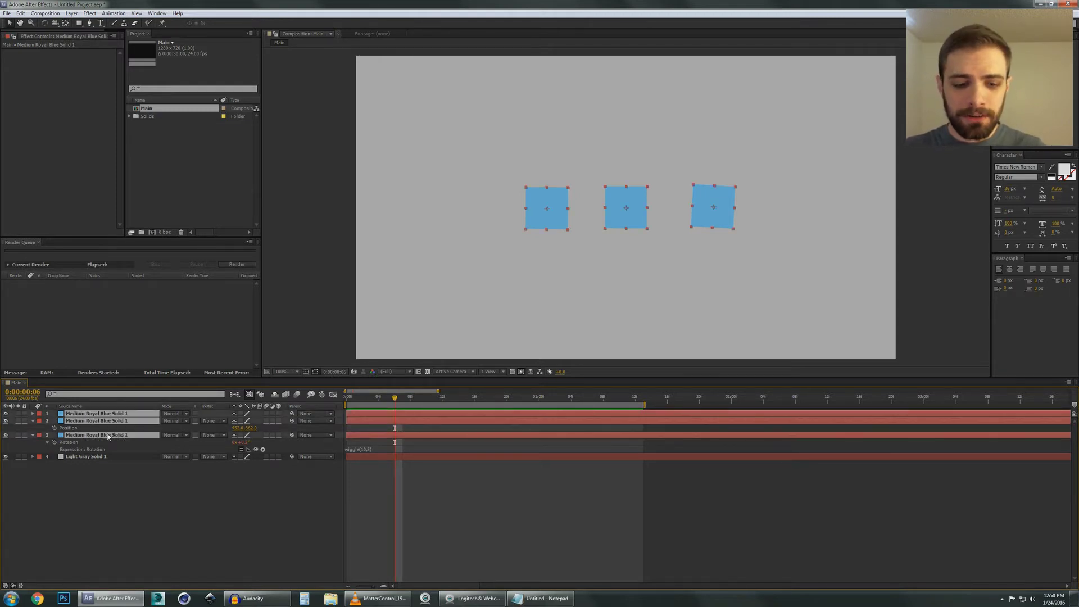
{"action": "key", "text": "r"}
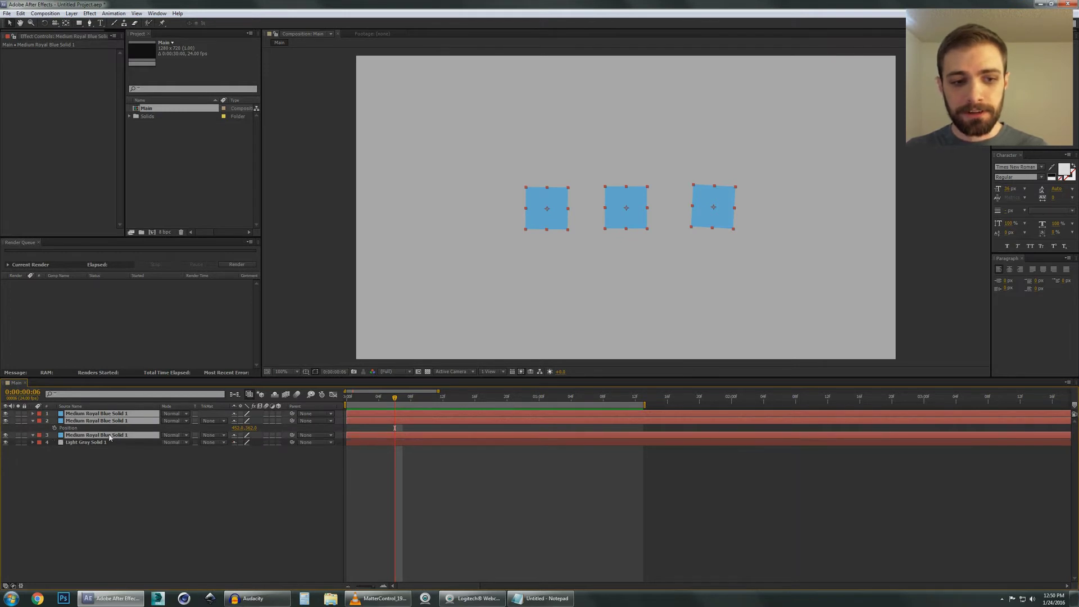
{"action": "key", "text": "r"}
{"action": "left_click", "coordinate": [48, 422]}
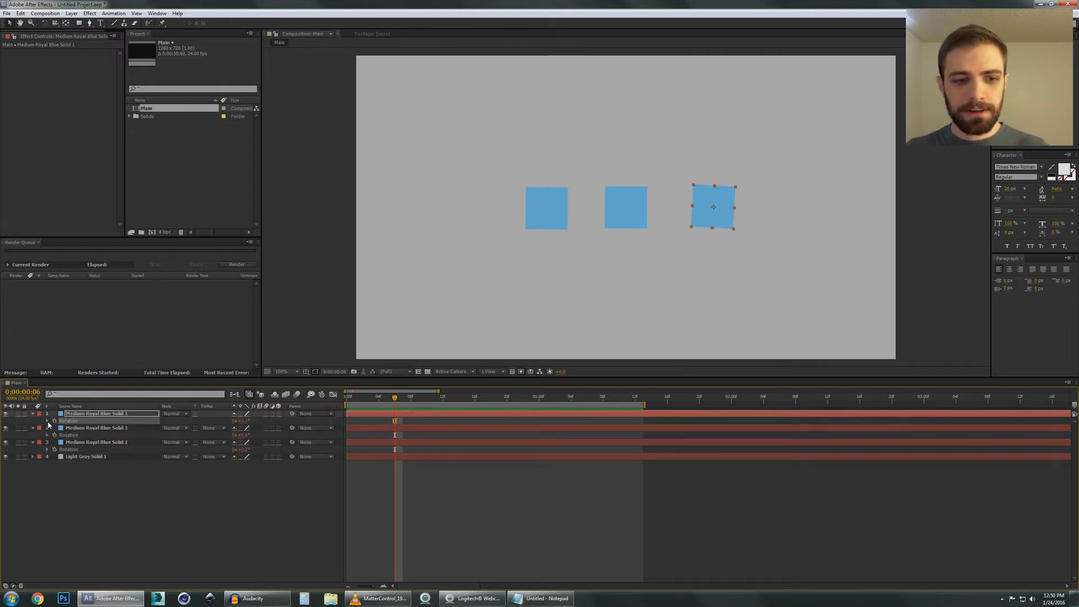
{"action": "left_click", "coordinate": [48, 421]}
{"action": "left_click", "coordinate": [48, 443]}
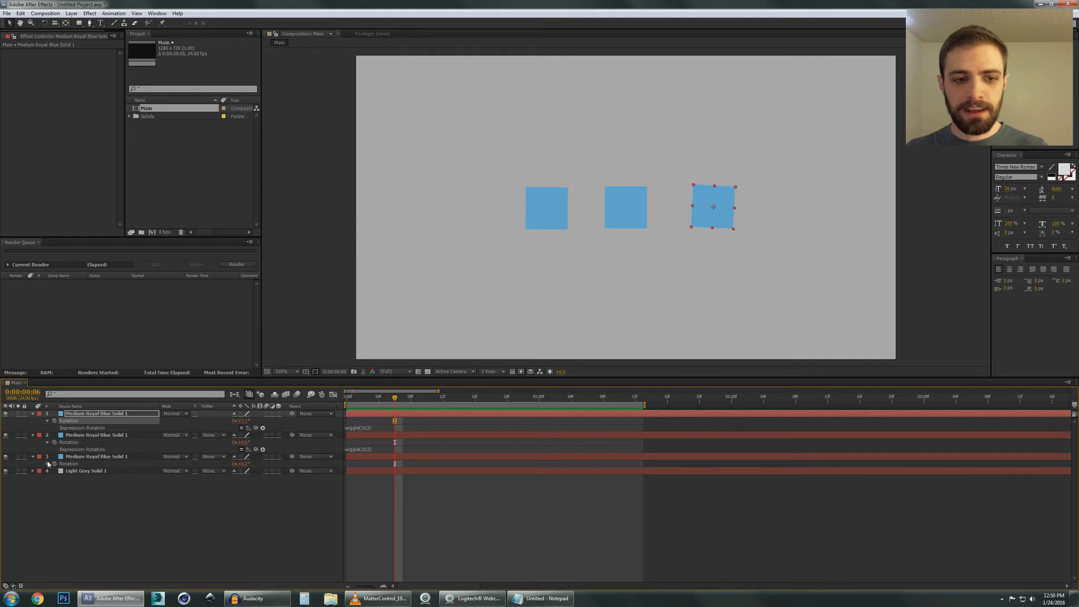
{"action": "left_click", "coordinate": [48, 463]}
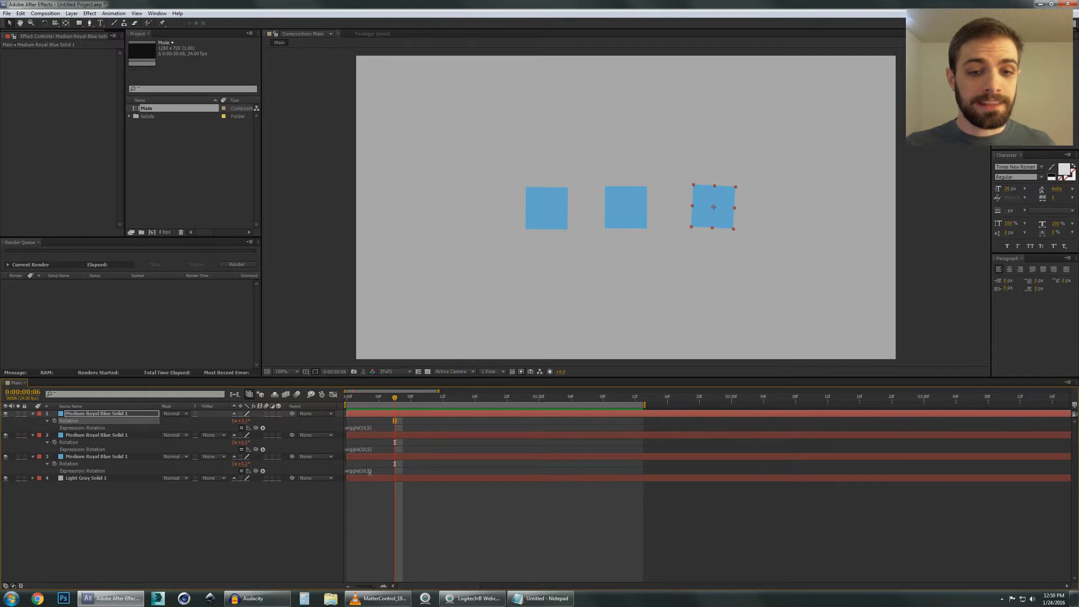
{"action": "left_click", "coordinate": [187, 538]}
Delete the two outer blue square layers, leaving only the middle one
{"action": "left_click", "coordinate": [118, 414]}
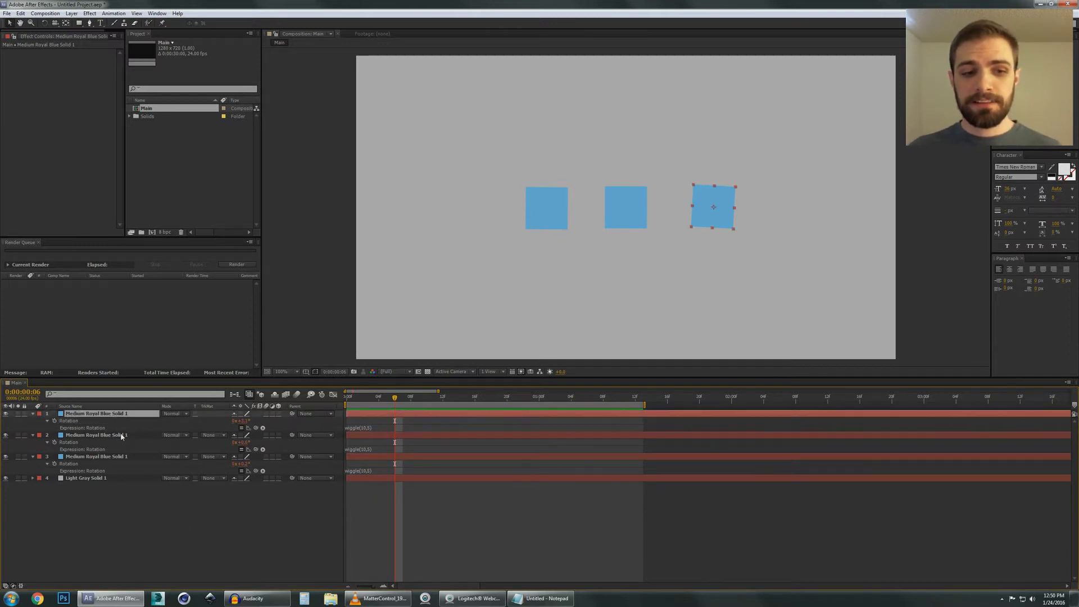
{"action": "left_click", "coordinate": [122, 435], "text": "ctrl"}
{"action": "key", "text": "Delete"}
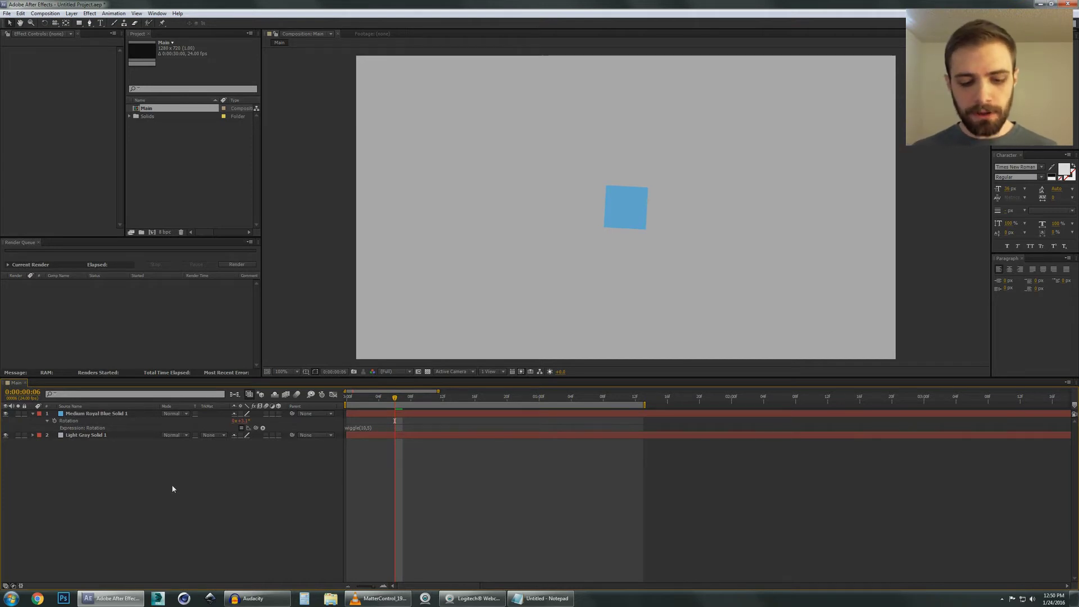
Add Adjustment Layer 1 above the square with Ctrl+Alt+Y and select it
{"action": "key", "text": "ctrl+alt+y"}
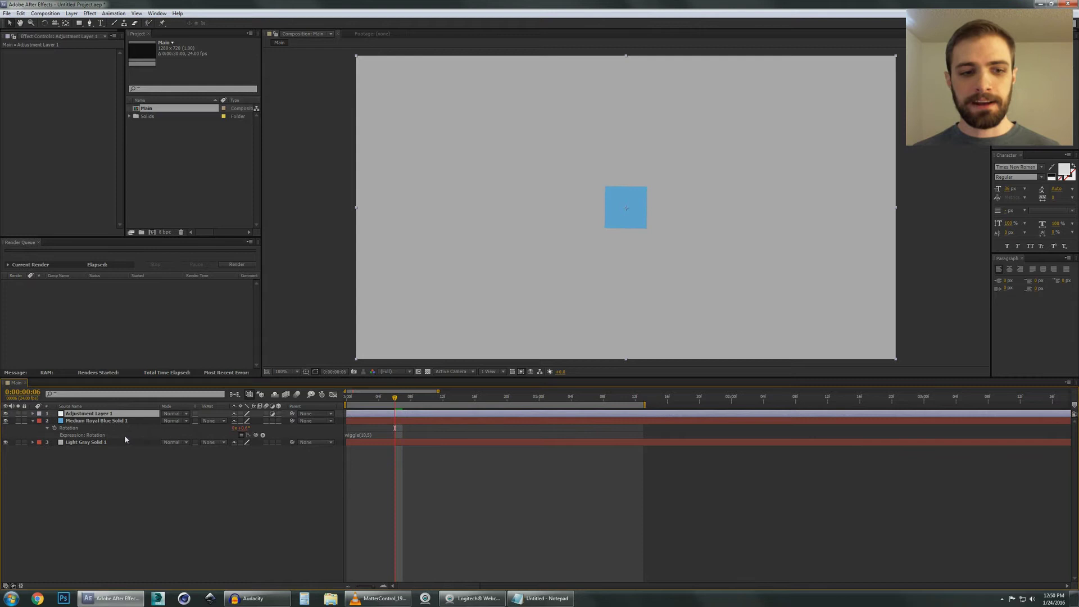
{"action": "left_click", "coordinate": [72, 14]}
{"action": "mouse_move", "coordinate": [74, 24]}
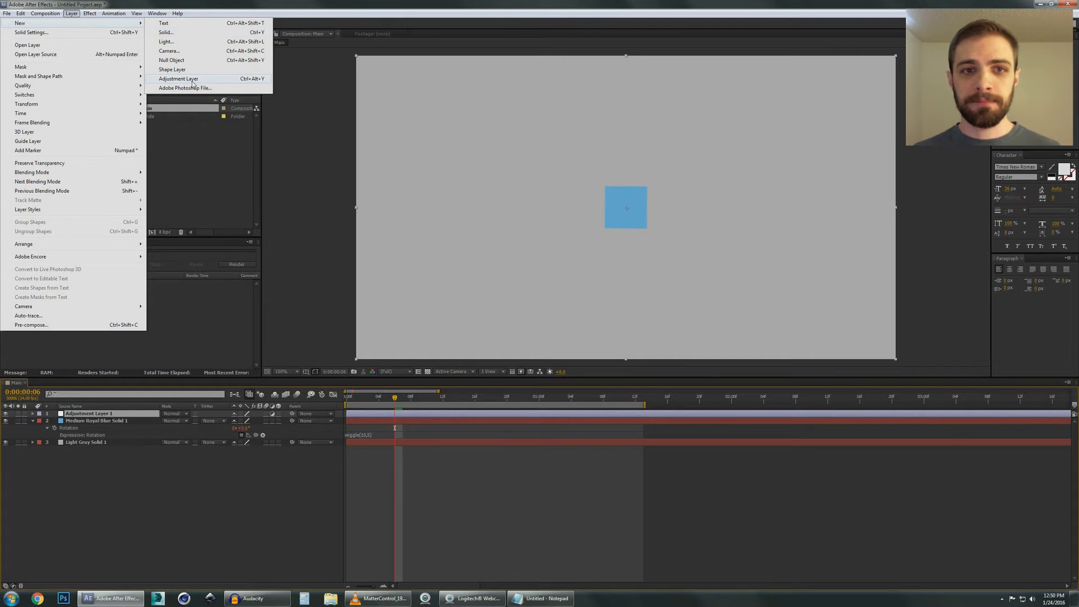
{"action": "left_click", "coordinate": [231, 506]}
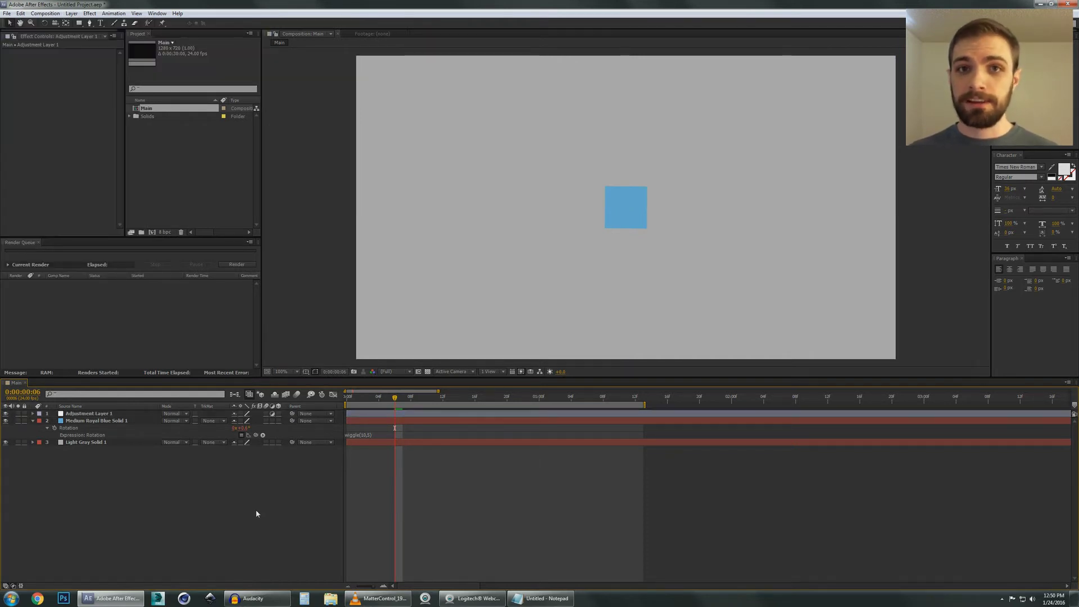
{"action": "left_click", "coordinate": [99, 415]}
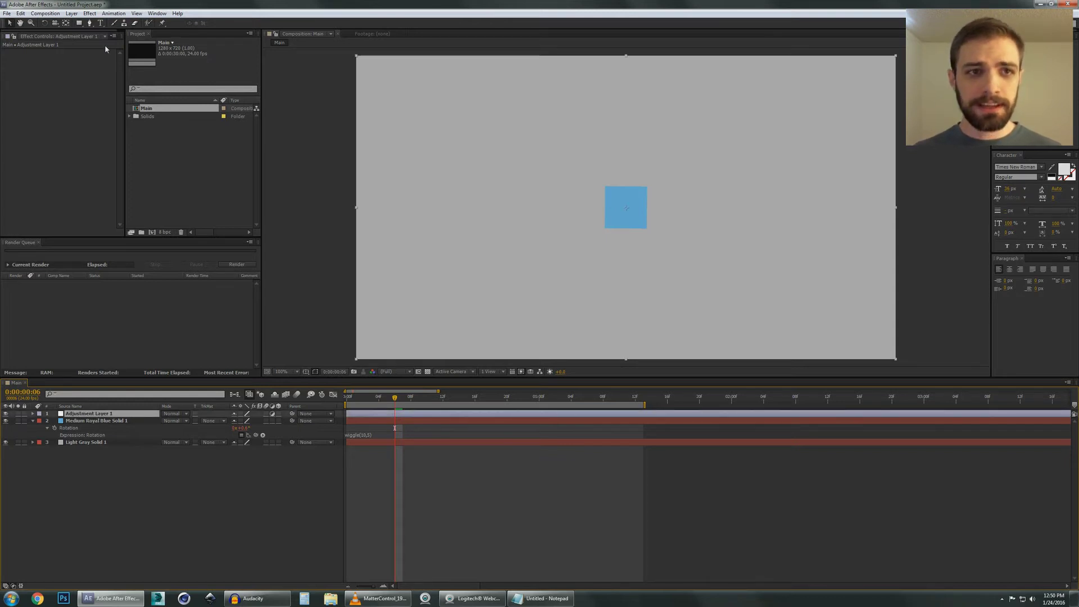
Apply Expression Controls > Slider Control to Adjustment Layer 1
{"action": "left_click", "coordinate": [90, 13]}
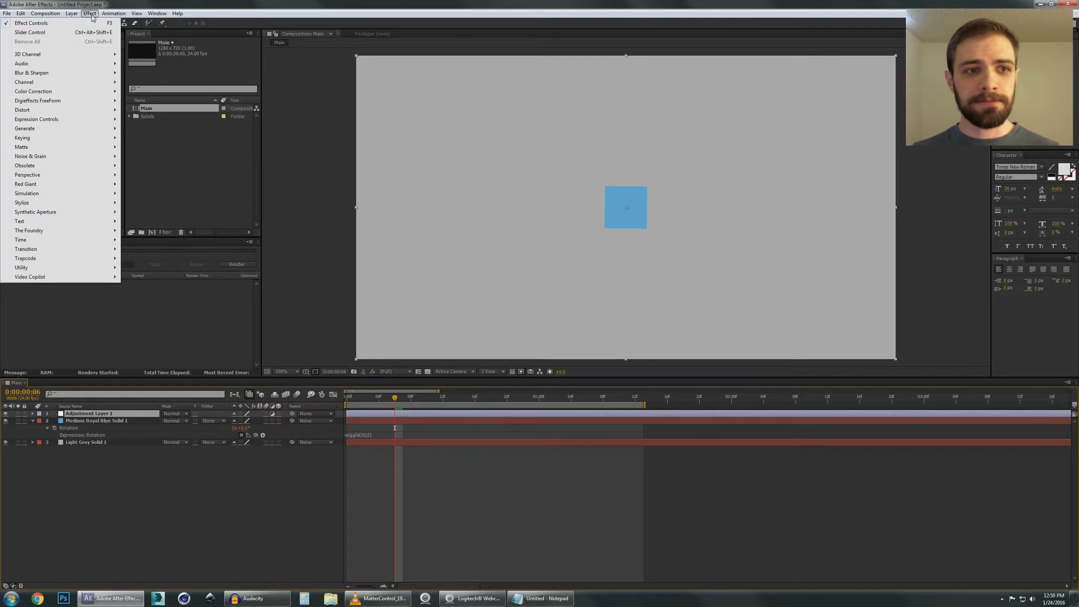
{"action": "mouse_move", "coordinate": [73, 120]}
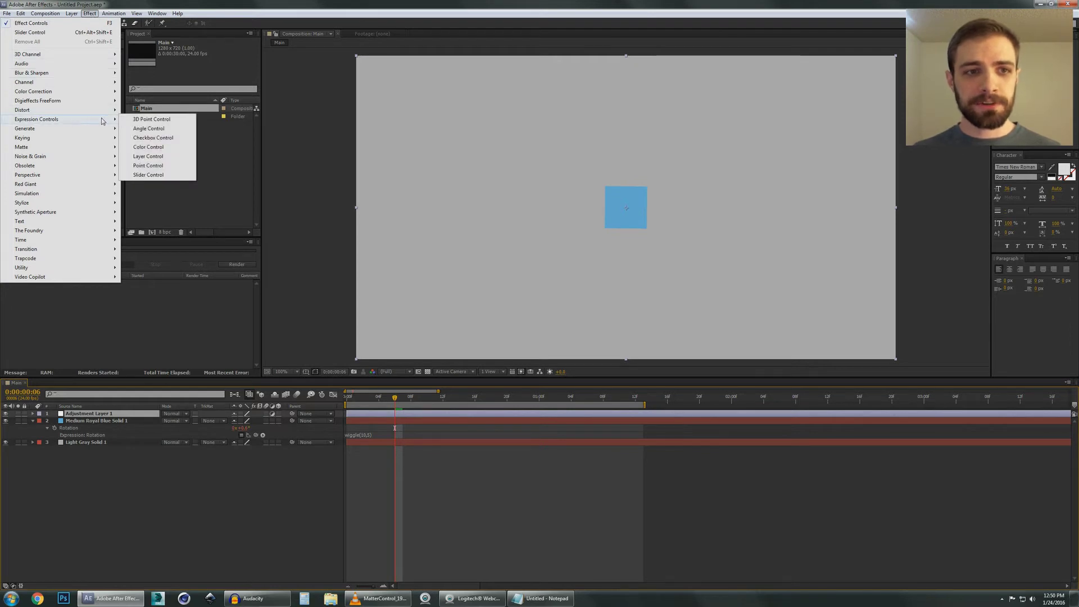
{"action": "left_click", "coordinate": [150, 176]}
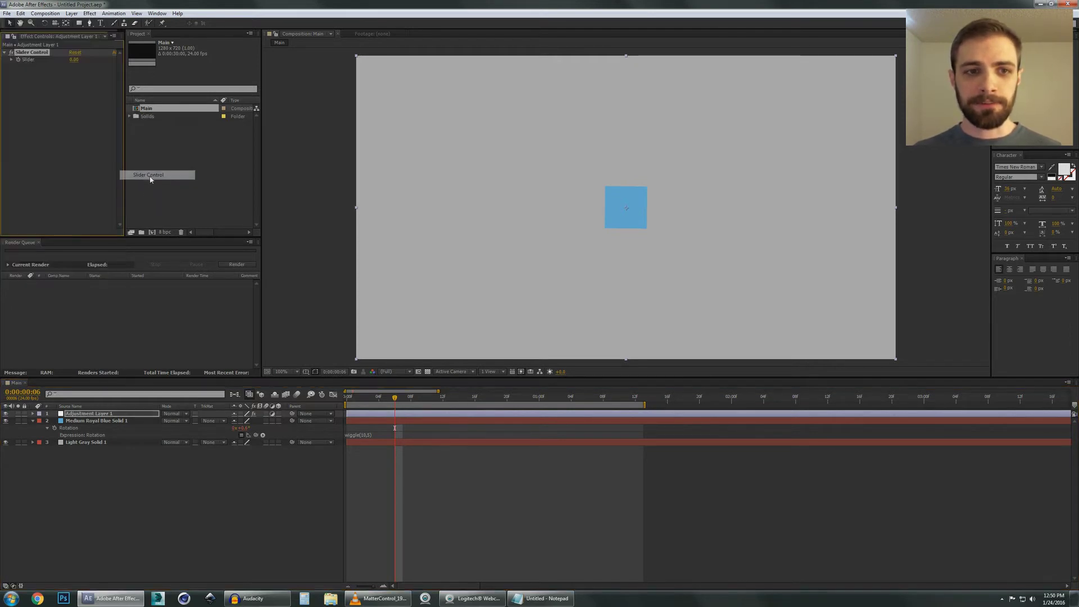
{"action": "left_click", "coordinate": [62, 123]}
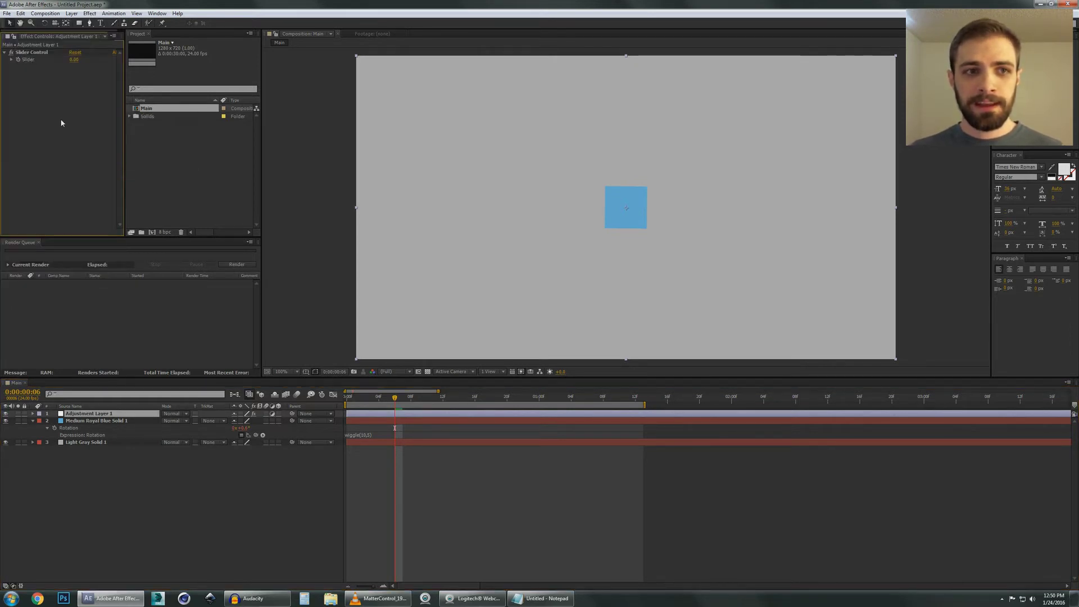
{"action": "left_click", "coordinate": [32, 52]}
{"action": "key", "text": "Return"}
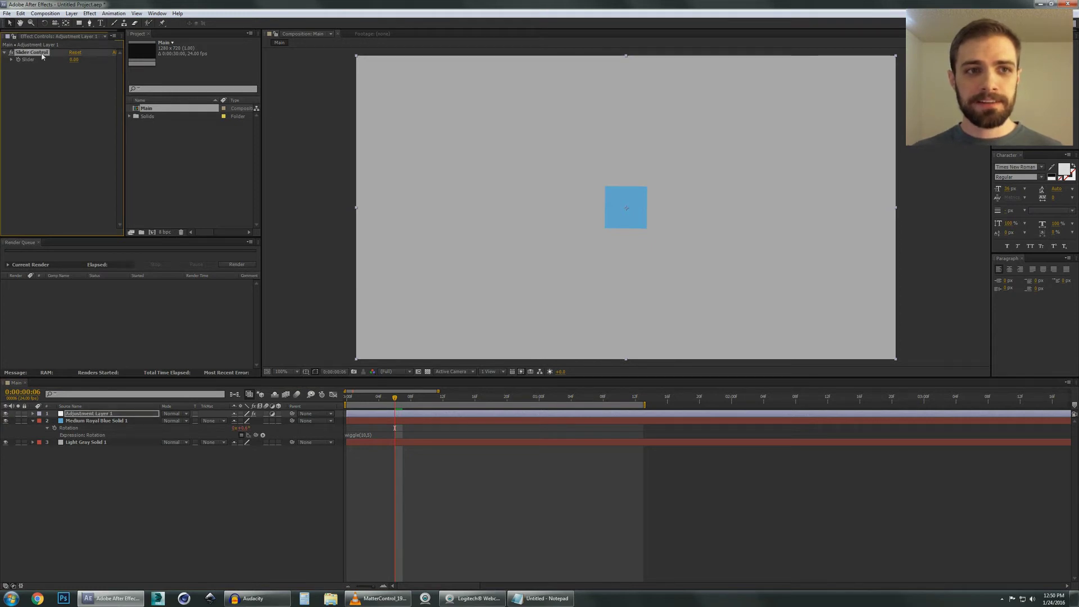
Expose the Slider Control's Slider value in the timeline and test-scrub it to 16
{"action": "left_click", "coordinate": [33, 414]}
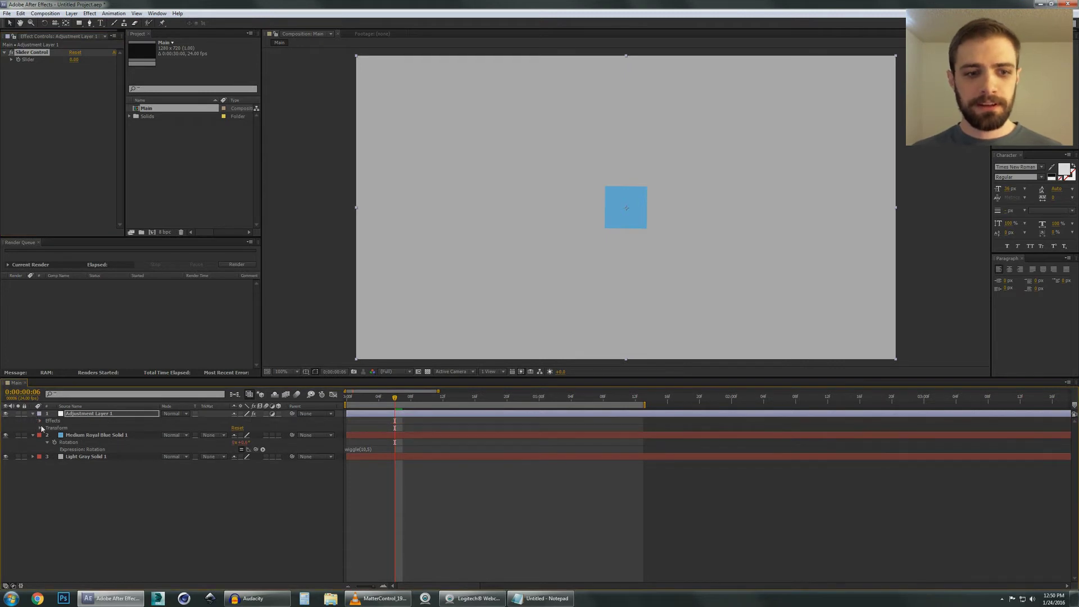
{"action": "left_click", "coordinate": [40, 421]}
{"action": "left_click", "coordinate": [47, 428]}
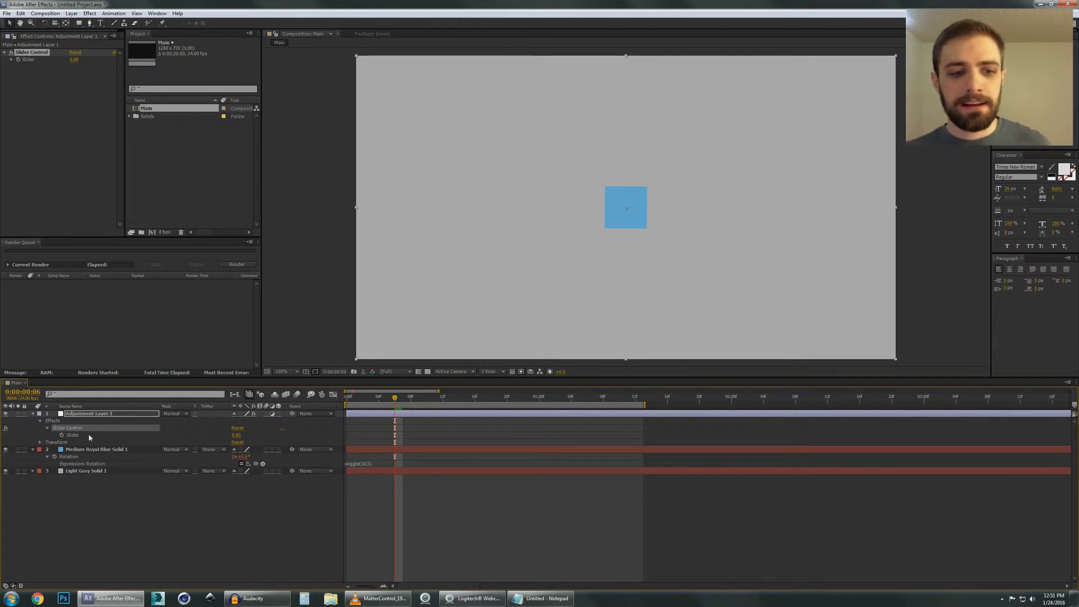
{"action": "left_click_drag", "start_coordinate": [236, 435], "coordinate": [243, 436]}
Revert the slider tests to 0.00, leaving the rotation expression unchanged
{"action": "key", "text": "ctrl+z"}
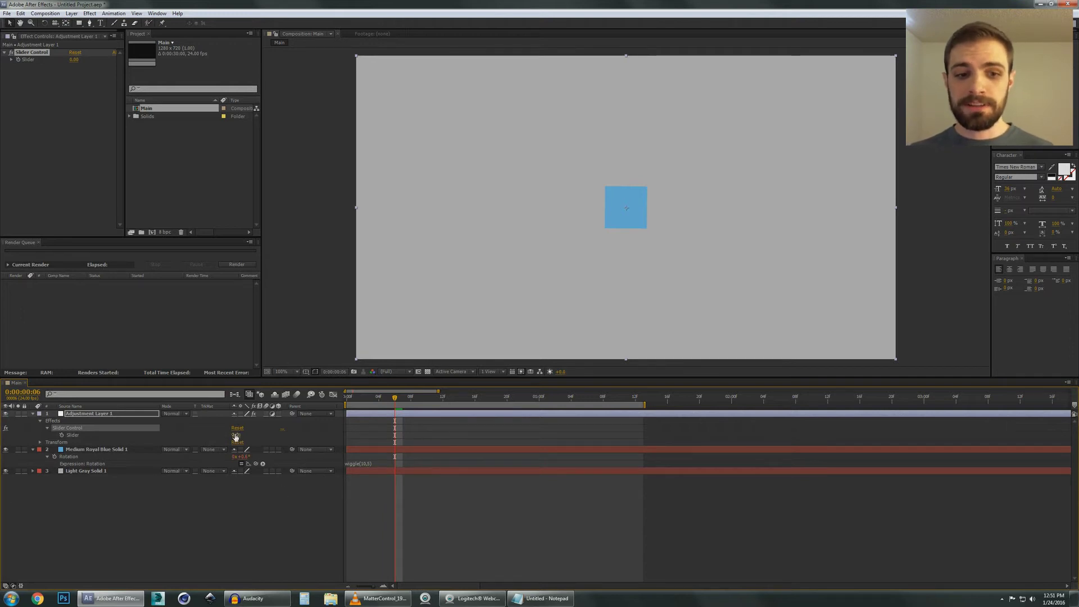
{"action": "left_click_drag", "start_coordinate": [236, 436], "coordinate": [237, 434]}
{"action": "key", "text": "ctrl+z"}
{"action": "left_click", "coordinate": [362, 463]}
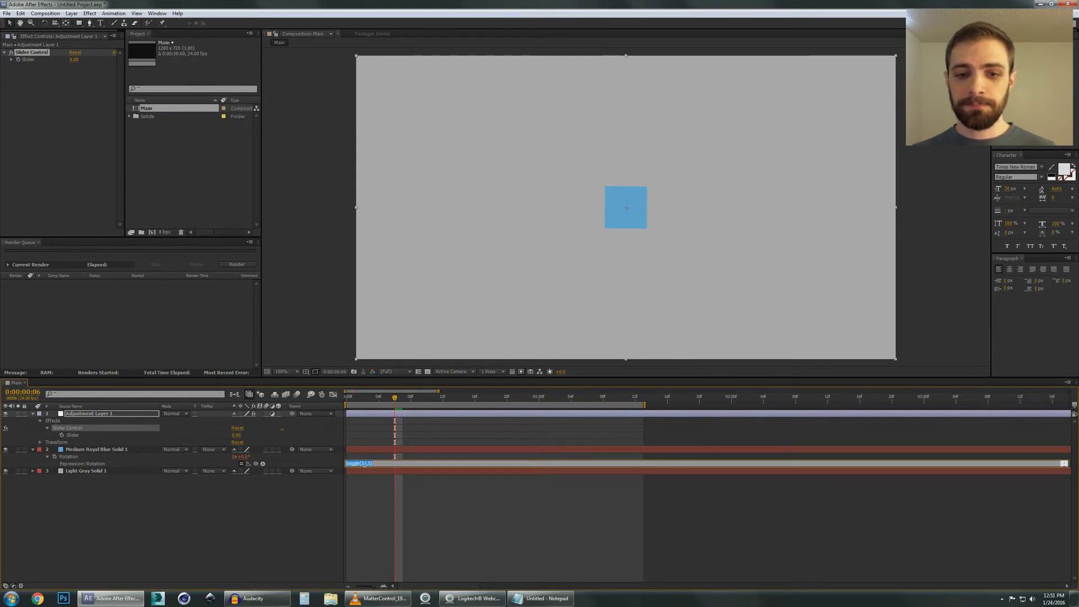
{"action": "left_click", "coordinate": [365, 464]}
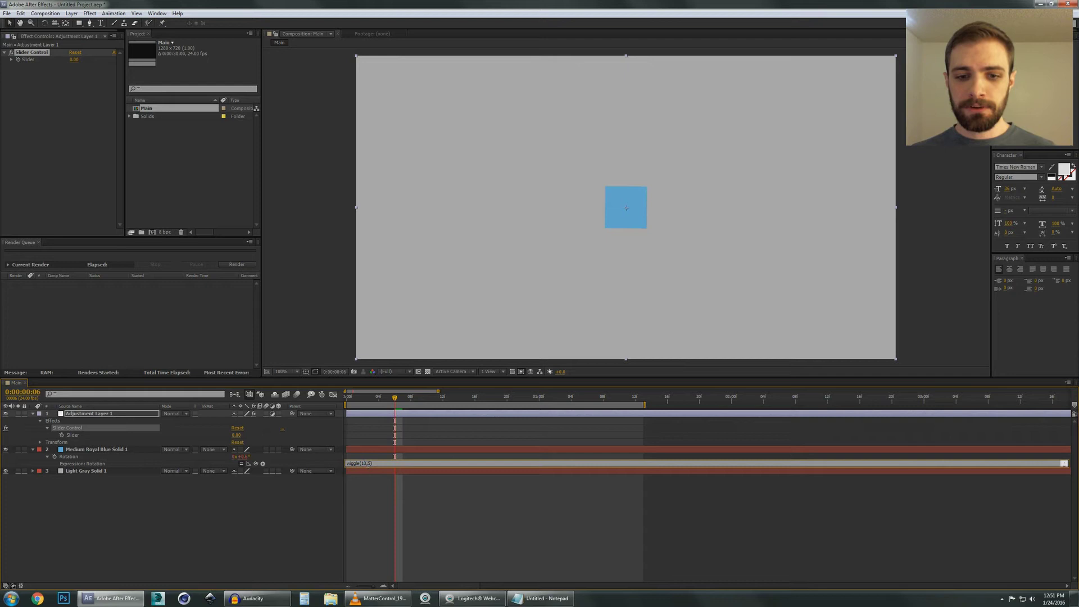
{"action": "left_click", "coordinate": [101, 430]}
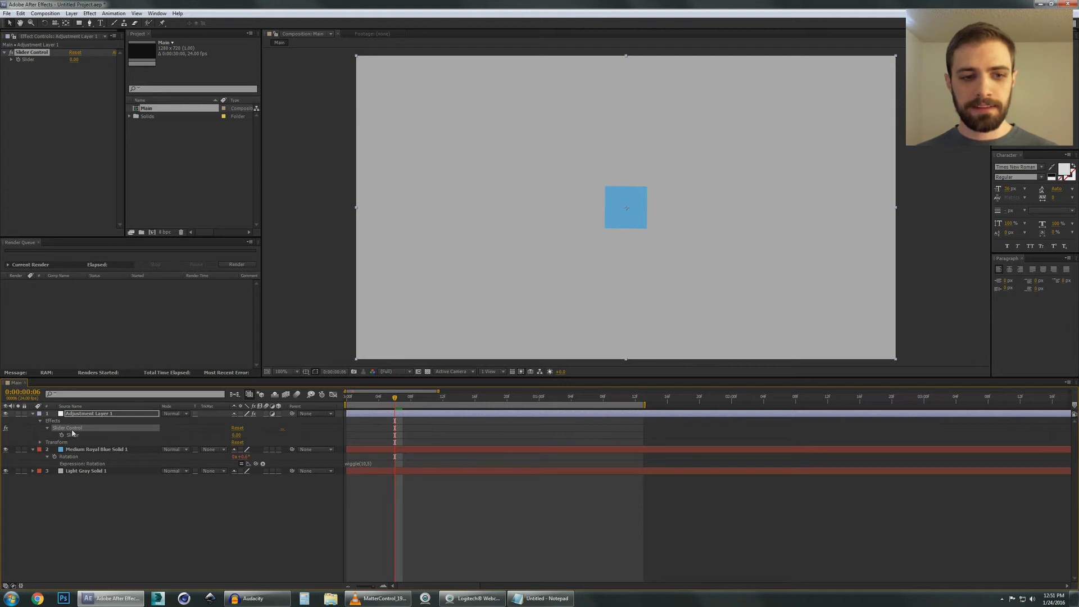
Duplicate the Slider Control and rename the first slider Frequency
{"action": "key", "text": "ctrl+d"}
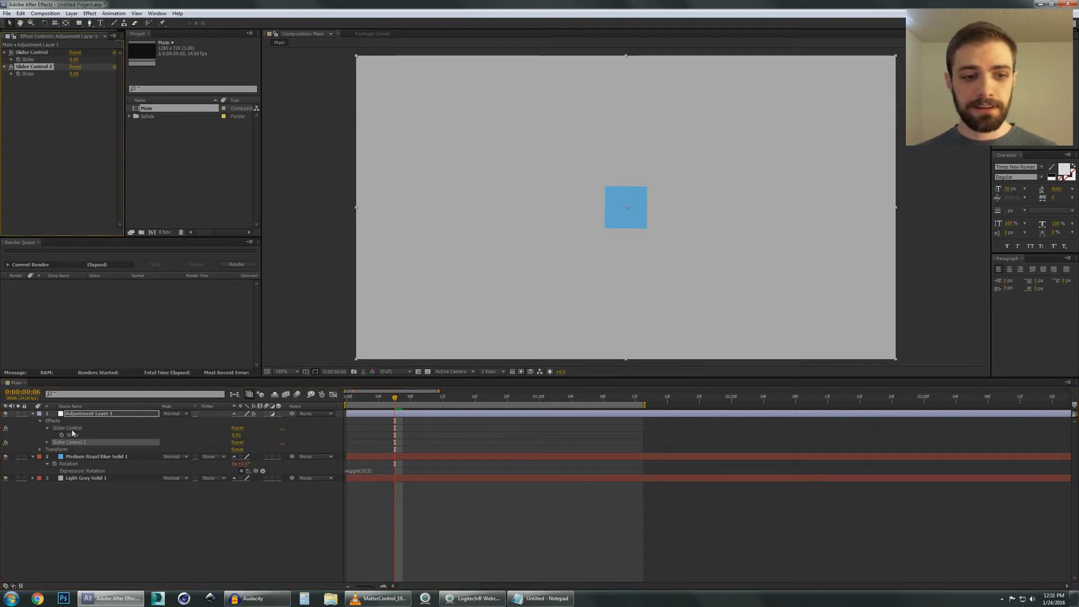
{"action": "left_click", "coordinate": [48, 442]}
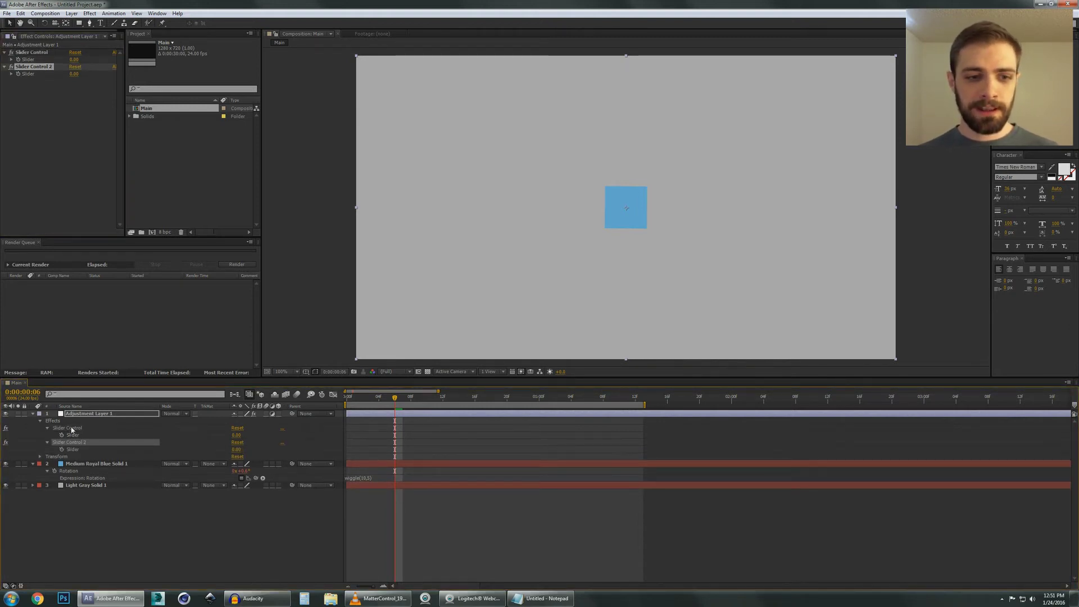
{"action": "left_click", "coordinate": [69, 428]}
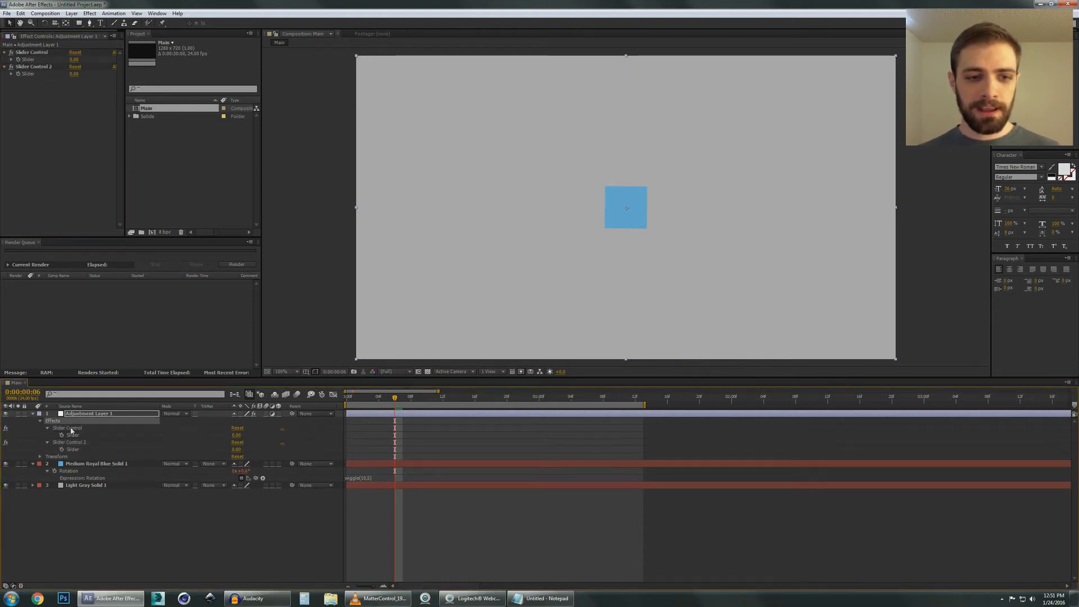
{"action": "left_click", "coordinate": [35, 52]}
{"action": "key", "text": "Return"}
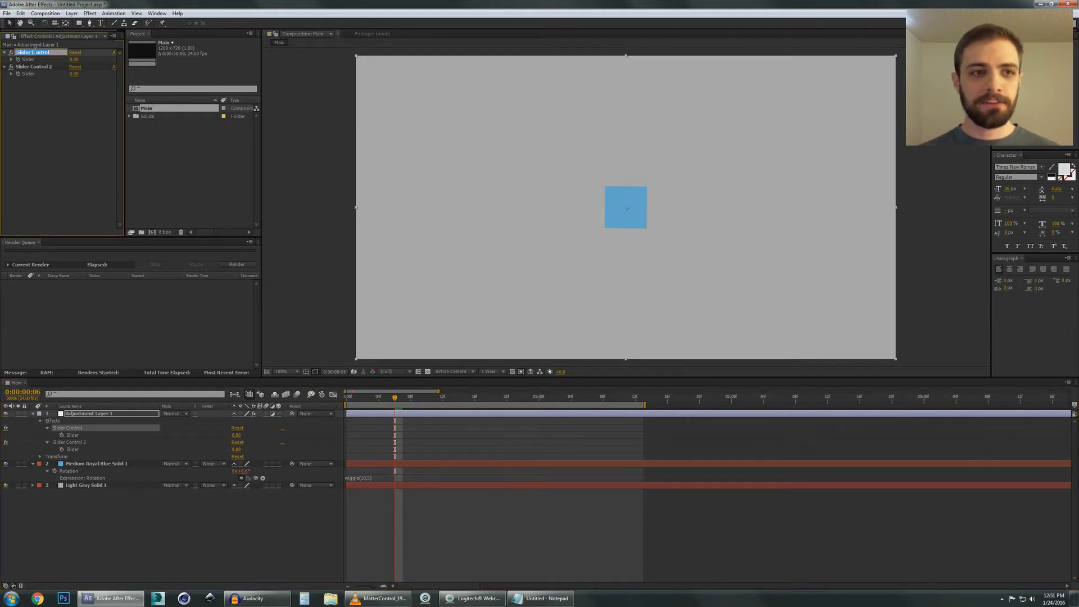
{"action": "type", "text": "frequ"}
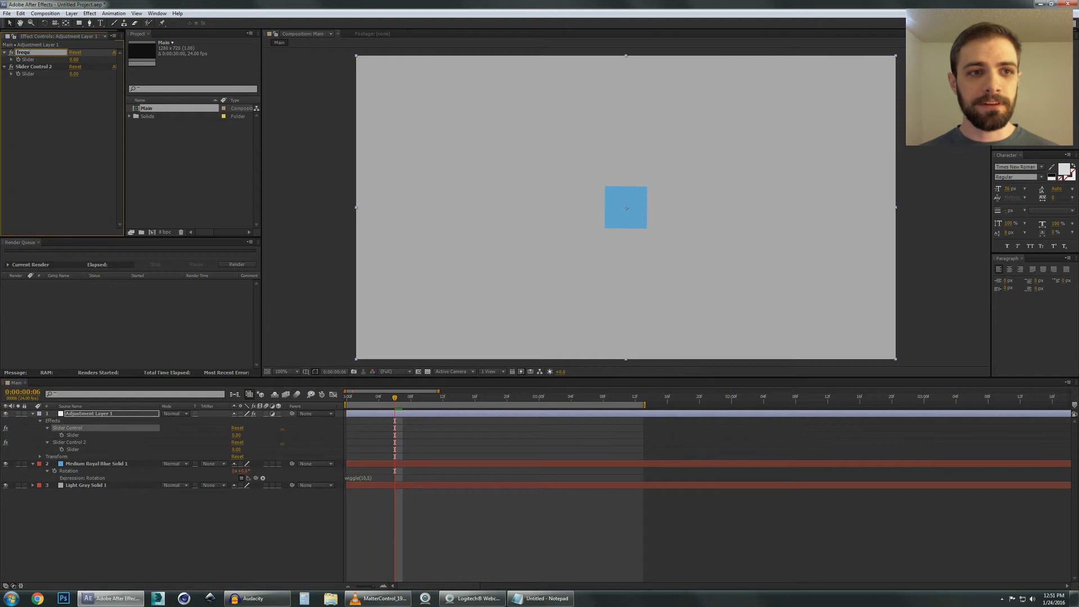
{"action": "type", "text": "ency"}
{"action": "key", "text": "Return"}
Rename the second slider effect amplitude
{"action": "left_click", "coordinate": [34, 67]}
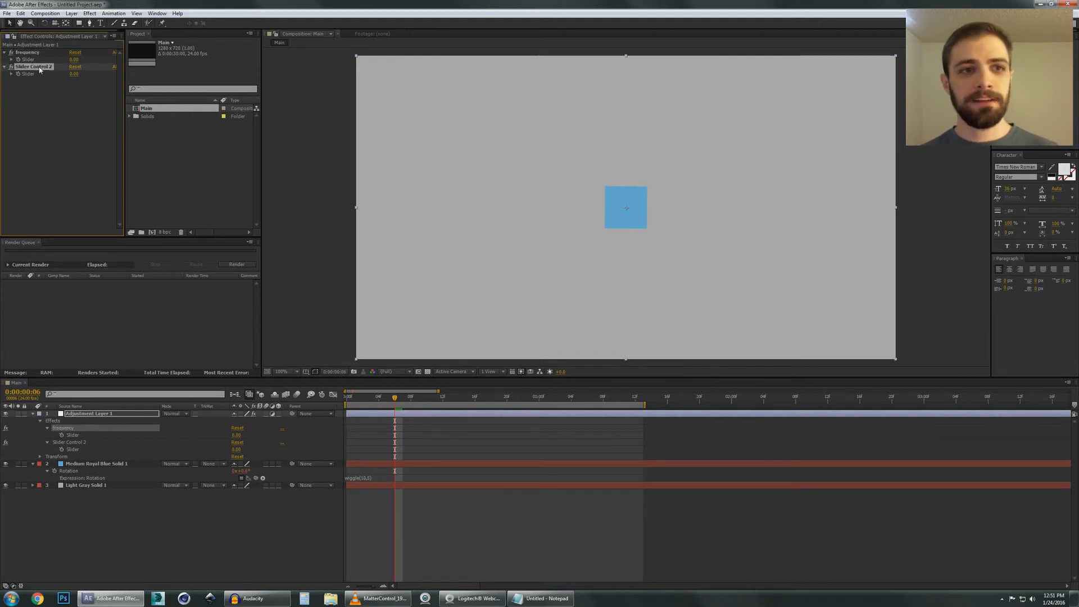
{"action": "key", "text": "Return"}
{"action": "type", "text": "ampl"}
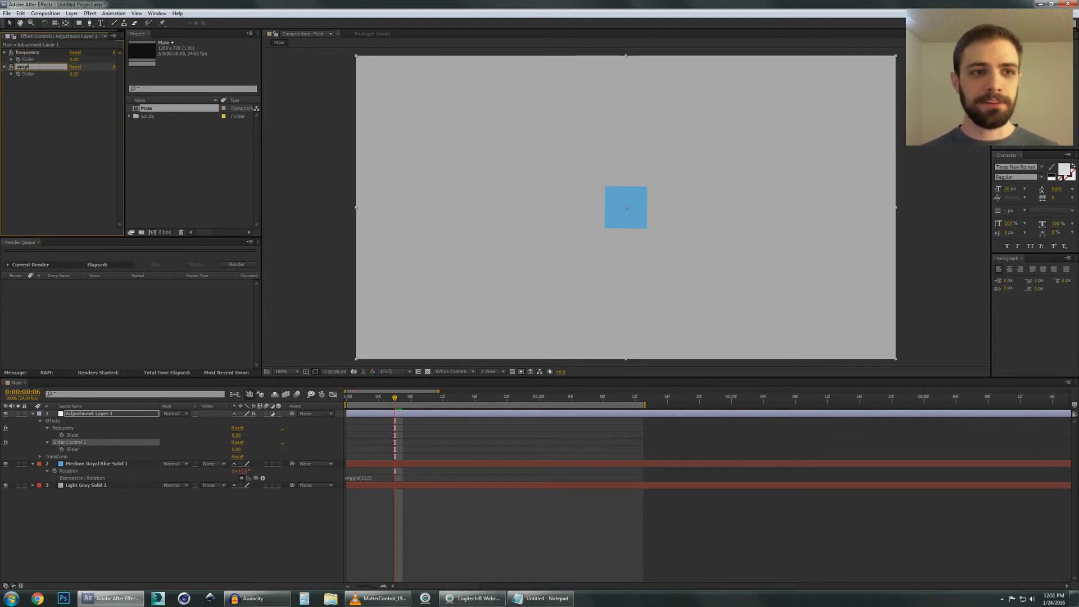
{"action": "type", "text": "itude"}
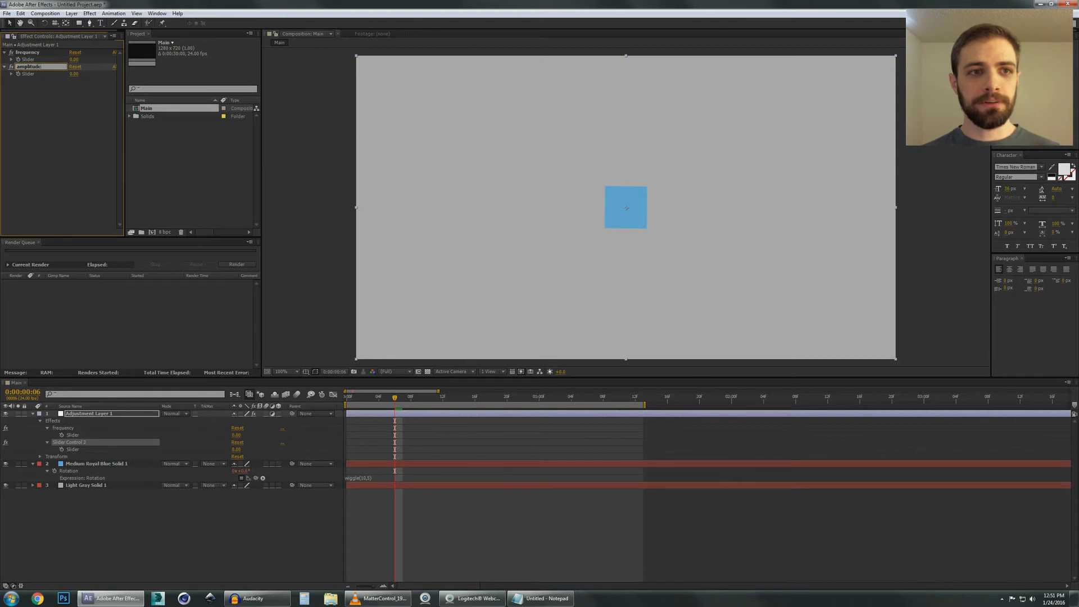
{"action": "key", "text": "Return"}
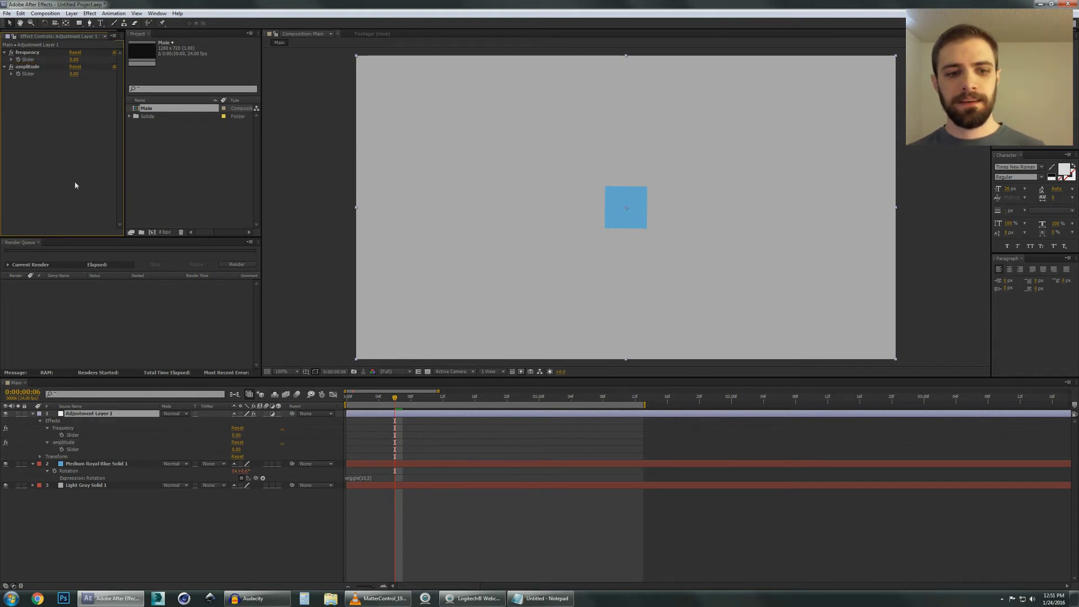
Link the wiggle's frequency and amplitude arguments to the Frequency and amplitude sliders
{"action": "left_click", "coordinate": [357, 478]}
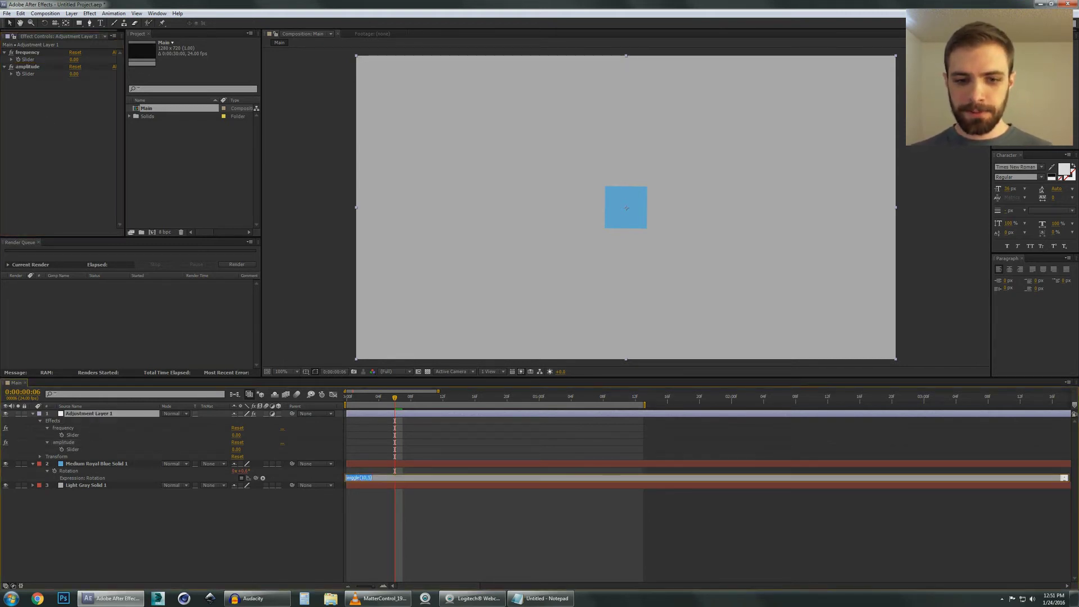
{"action": "double_click", "coordinate": [363, 478]}
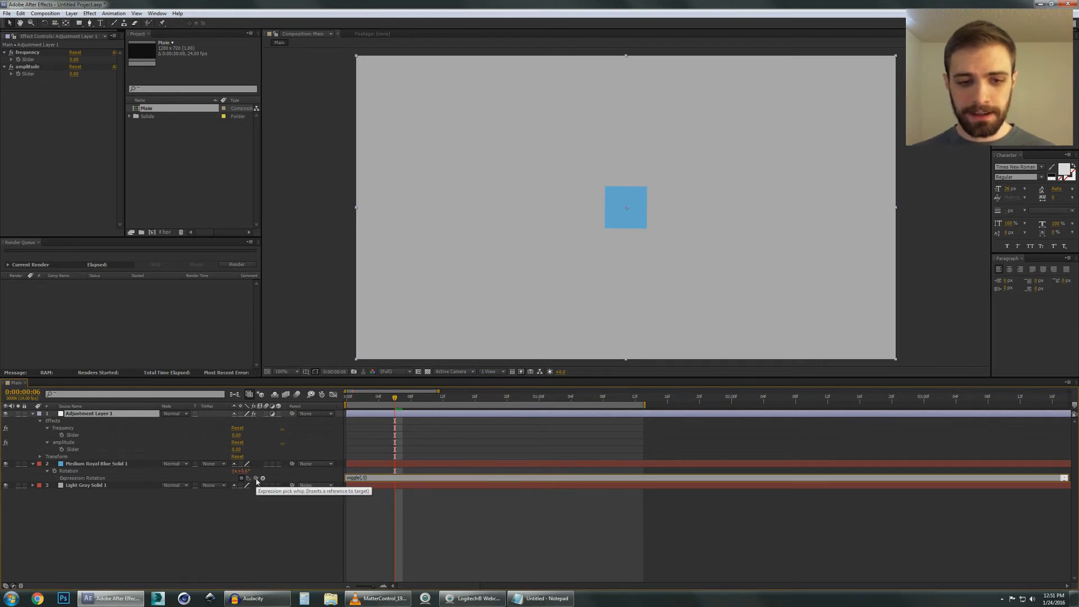
{"action": "left_click_drag", "start_coordinate": [256, 479], "coordinate": [75, 439]}
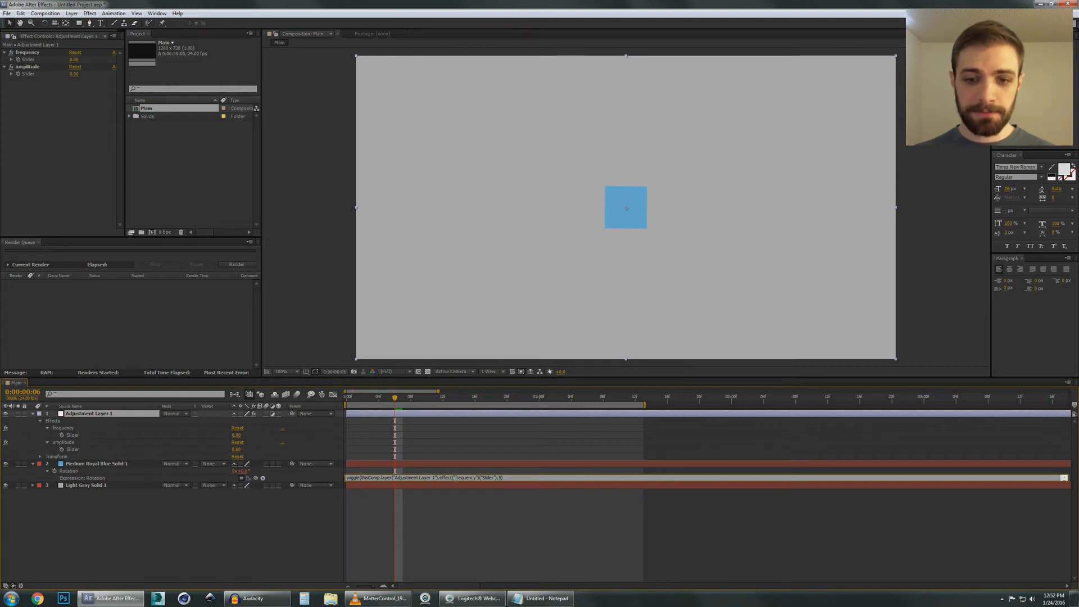
{"action": "type", "text": ")"}
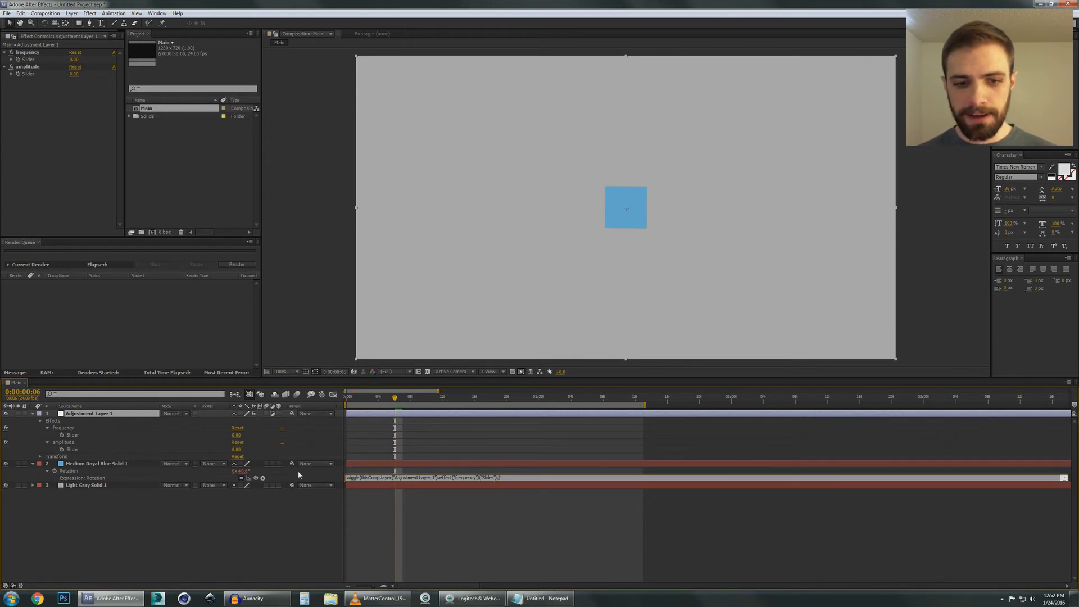
{"action": "left_click_drag", "start_coordinate": [256, 478], "coordinate": [81, 453]}
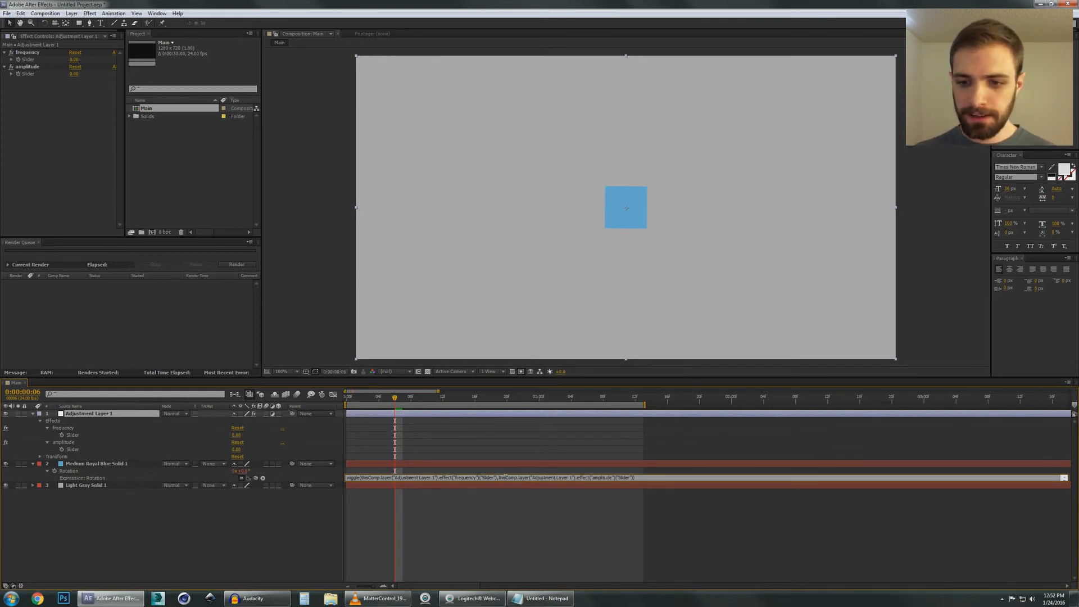
Commit the expression, enlarge its field, and extend the work area to about 19 frames
{"action": "left_click", "coordinate": [412, 498]}
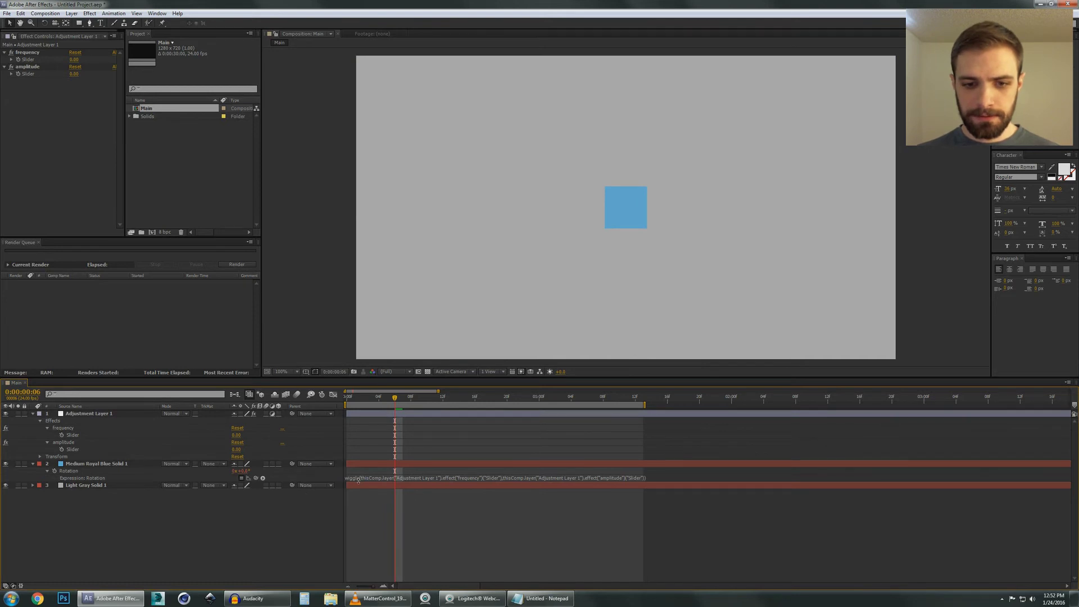
{"action": "left_click_drag", "start_coordinate": [359, 480], "coordinate": [360, 515]}
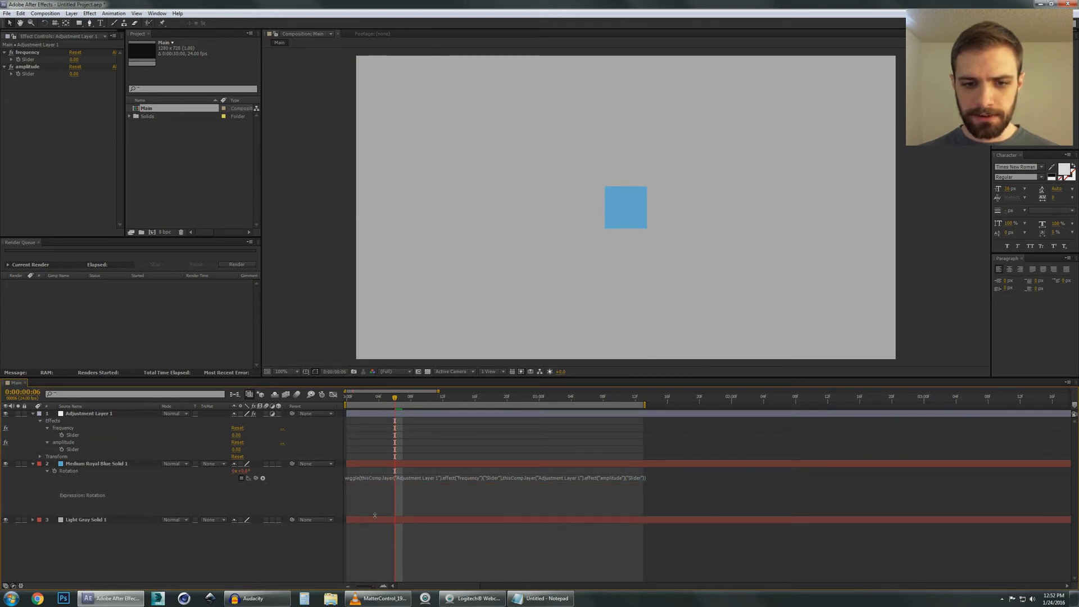
{"action": "left_click_drag", "start_coordinate": [644, 404], "coordinate": [692, 405]}
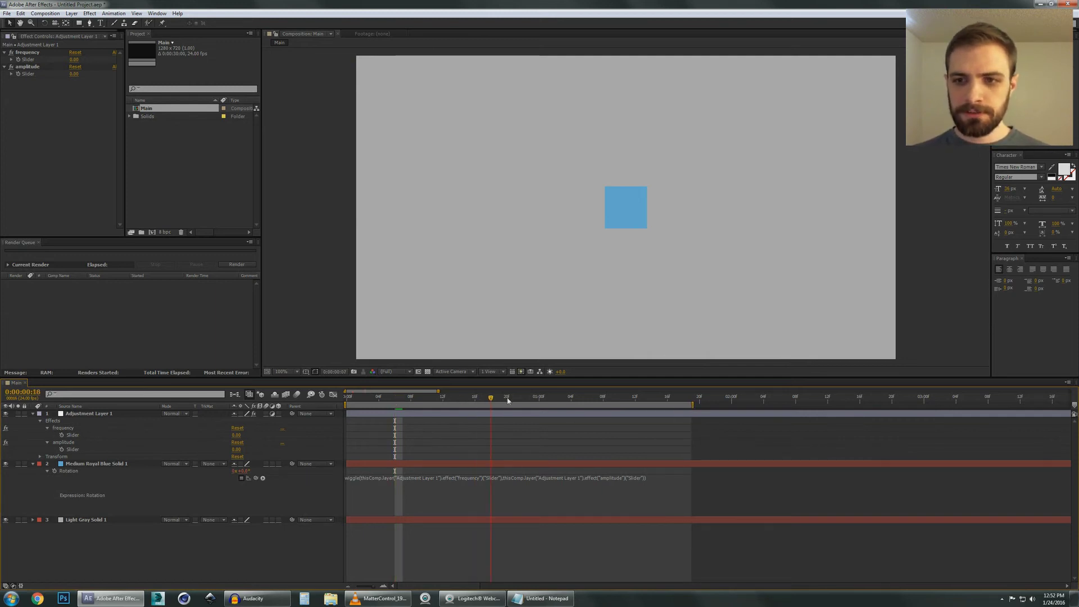
Set Frequency to 10 and amplitude to 5, then scrub and preview the gentle wiggle
{"action": "left_click", "coordinate": [556, 398]}
{"action": "left_click", "coordinate": [419, 398]}
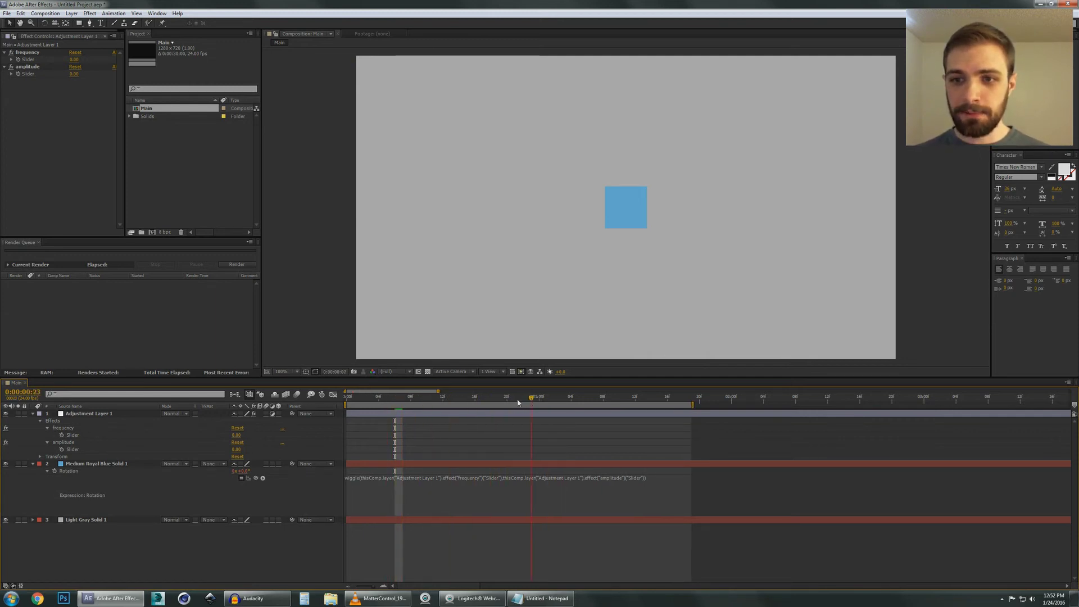
{"action": "left_click", "coordinate": [236, 435]}
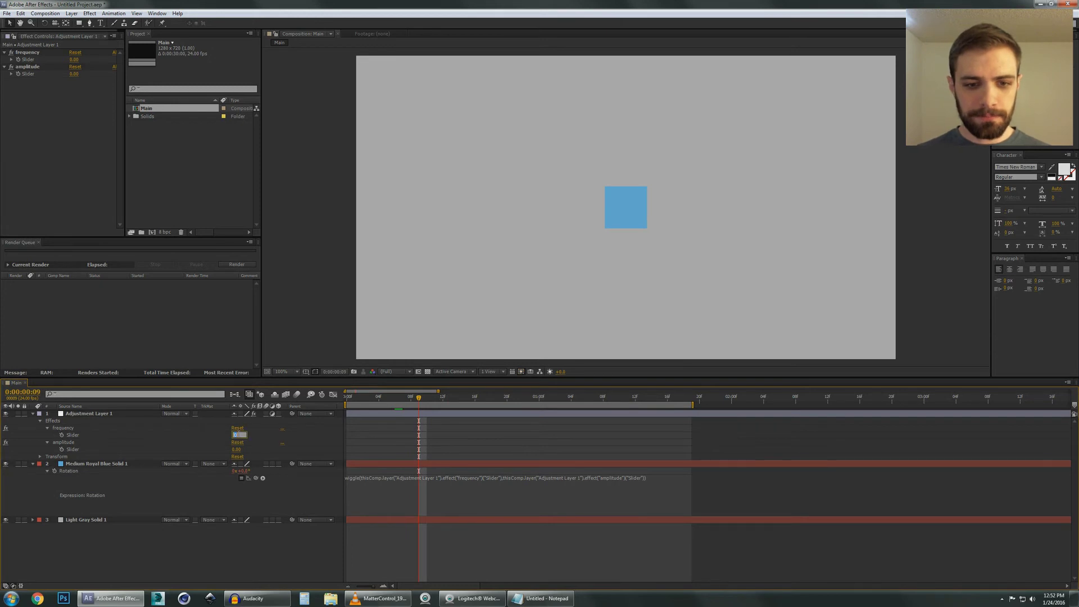
{"action": "left_click", "coordinate": [238, 449]}
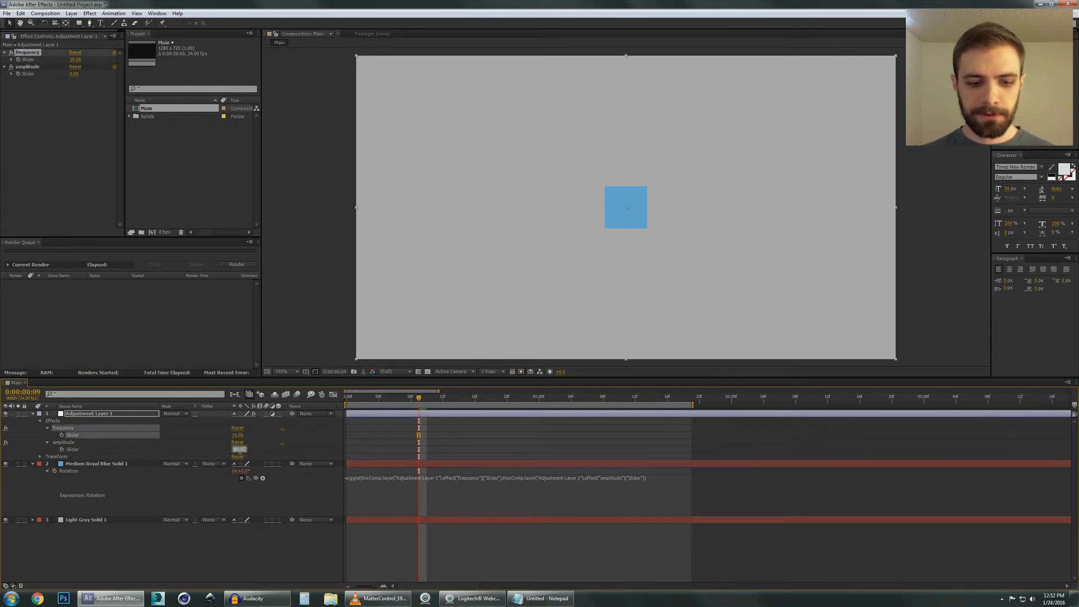
{"action": "type", "text": "50"}
{"action": "left_click", "coordinate": [301, 569]}
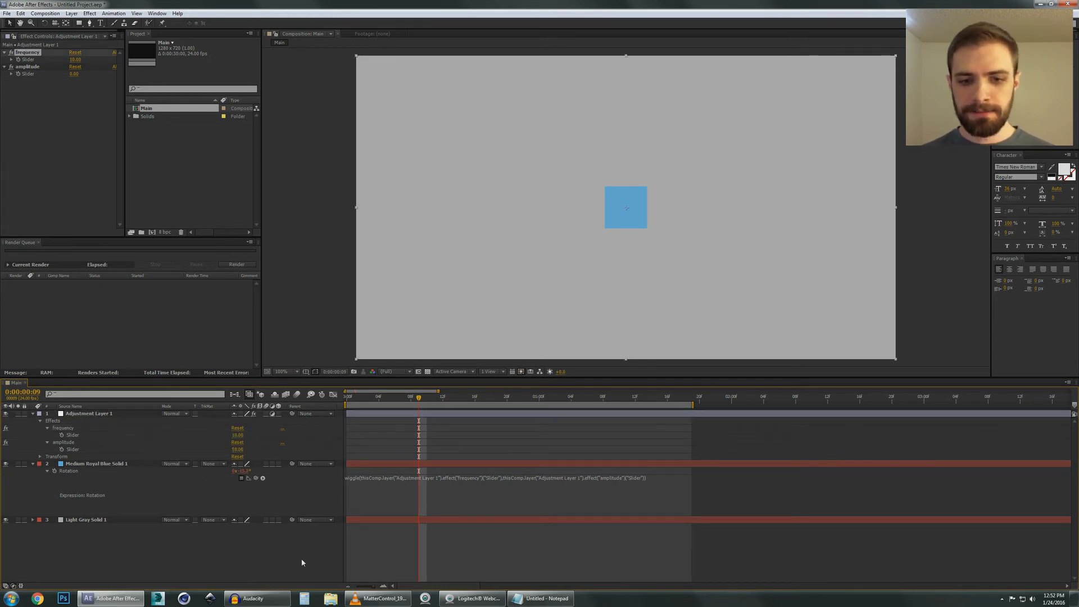
{"action": "left_click", "coordinate": [239, 449]}
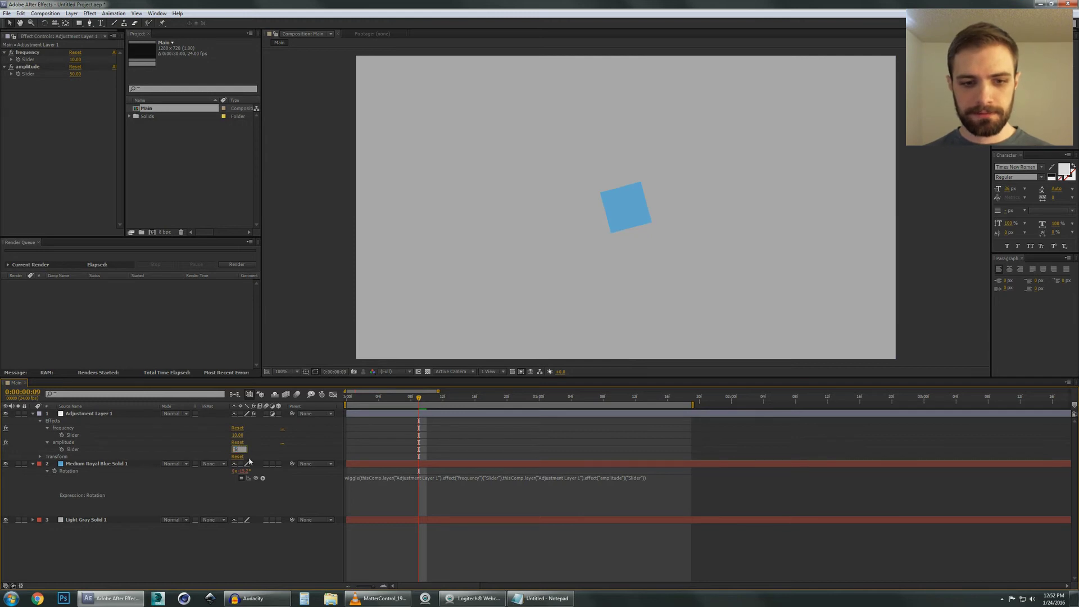
{"action": "type", "text": "5"}
{"action": "key", "text": "Return"}
{"action": "left_click_drag", "start_coordinate": [419, 401], "coordinate": [535, 403]}
{"action": "key", "text": "space"}
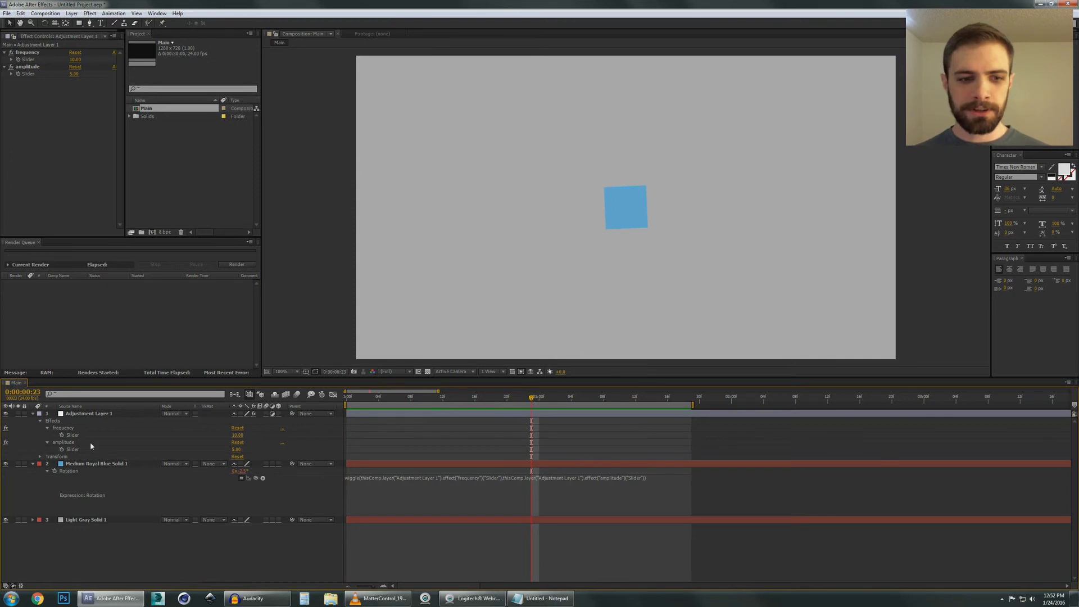
Duplicate the blue square layer and drag the copies into grid positions around the original
{"action": "left_click", "coordinate": [72, 470]}
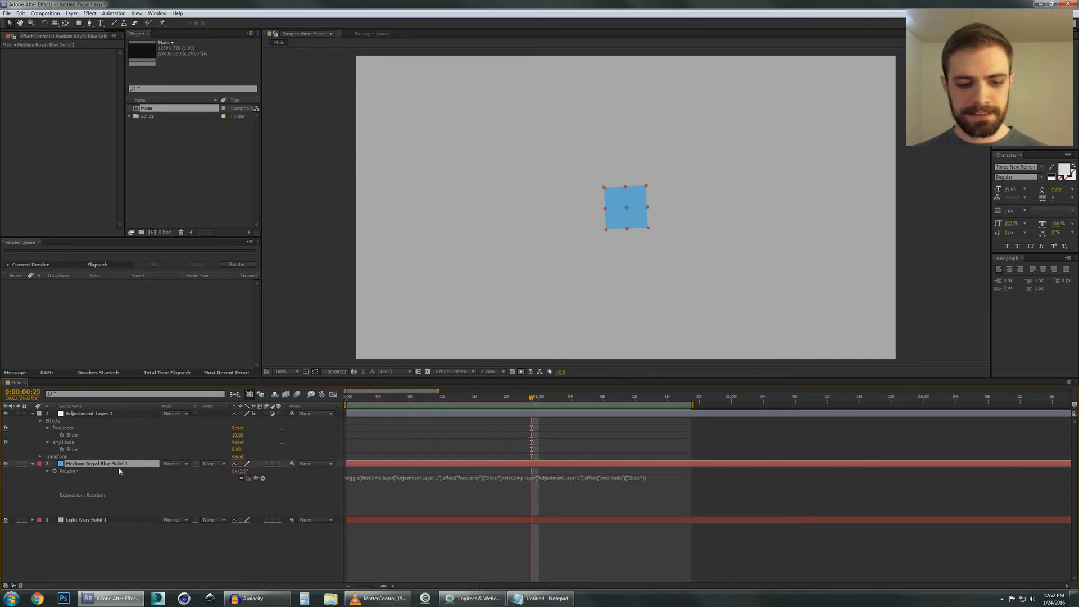
{"action": "key", "text": "ctrl+d"}
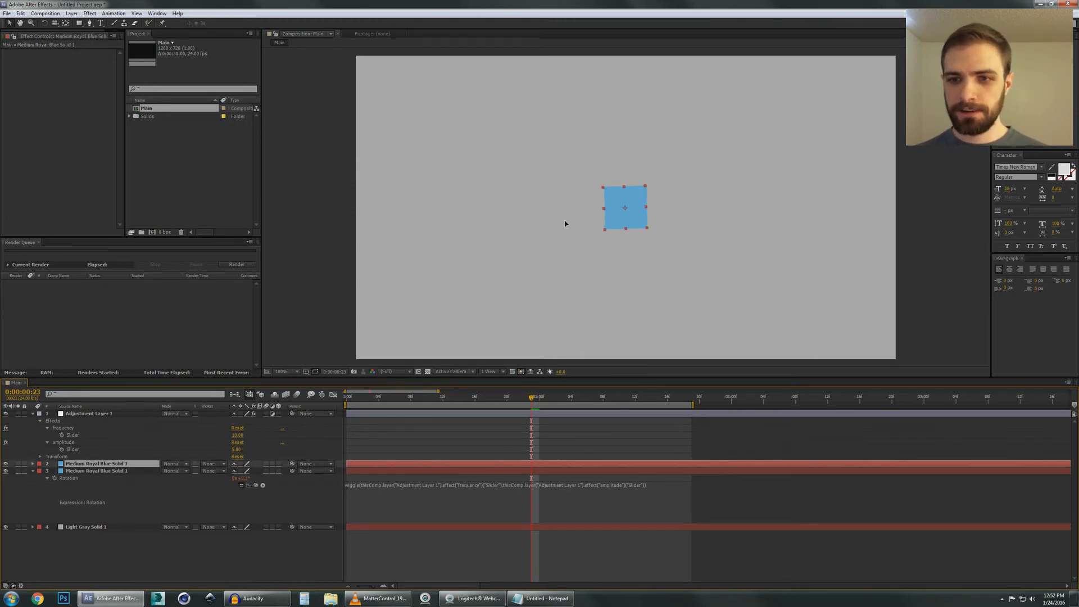
{"action": "left_click_drag", "start_coordinate": [625, 222], "coordinate": [562, 221]}
{"action": "key", "text": "ctrl+d"}
{"action": "left_click_drag", "start_coordinate": [710, 219], "coordinate": [743, 306]}
{"action": "key", "text": "ctrl+d"}
{"action": "key", "text": "ctrl+d"}
{"action": "key", "text": "ctrl+d"}
{"action": "key", "text": "ctrl+d"}
{"action": "key", "text": "ctrl+d"}
{"action": "key", "text": "ctrl+d"}
Select Adjustment Layer 1, then preview the grid of wiggling squares and stop playback
{"action": "left_click", "coordinate": [770, 291]}
{"action": "key", "text": "KP_0"}
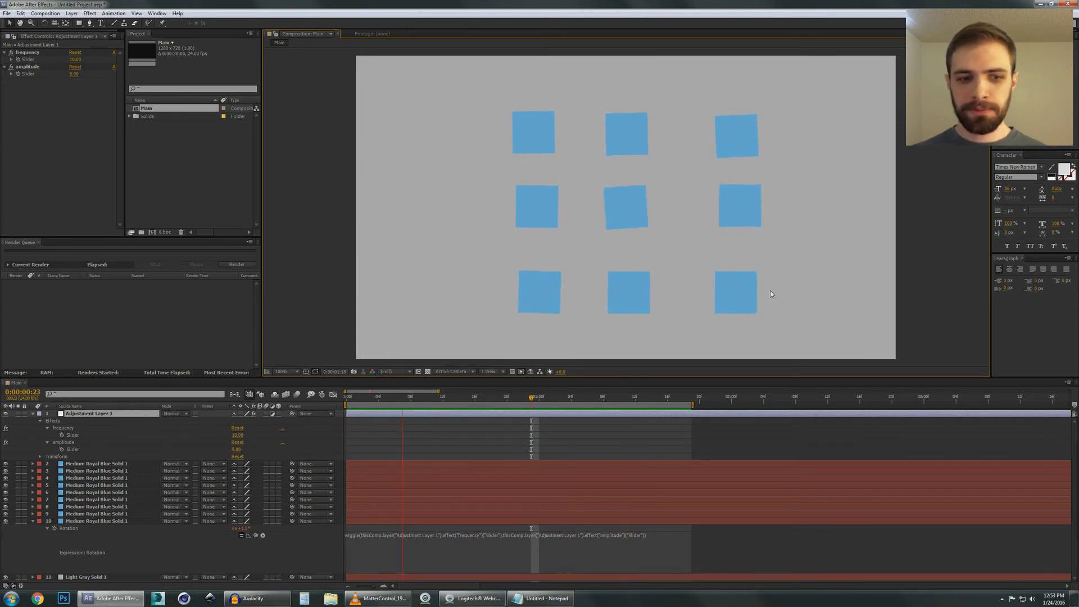
{"action": "key", "text": "space"}
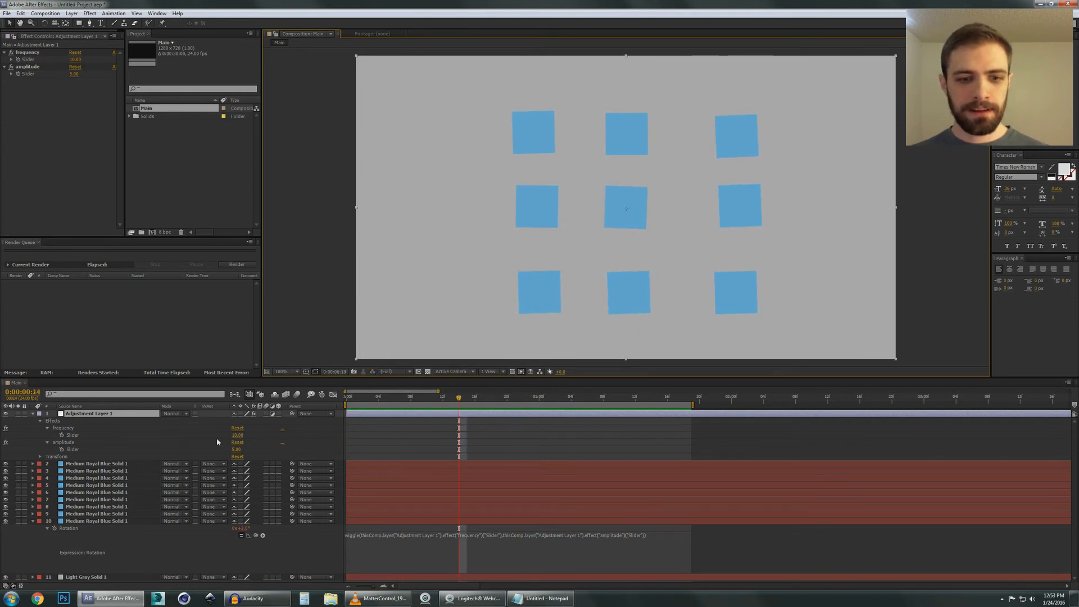
Raise Frequency from 10 to 16, preview it, collapse layer 10 and set the time to 0:00:00:17
{"action": "left_click_drag", "start_coordinate": [236, 438], "coordinate": [272, 451]}
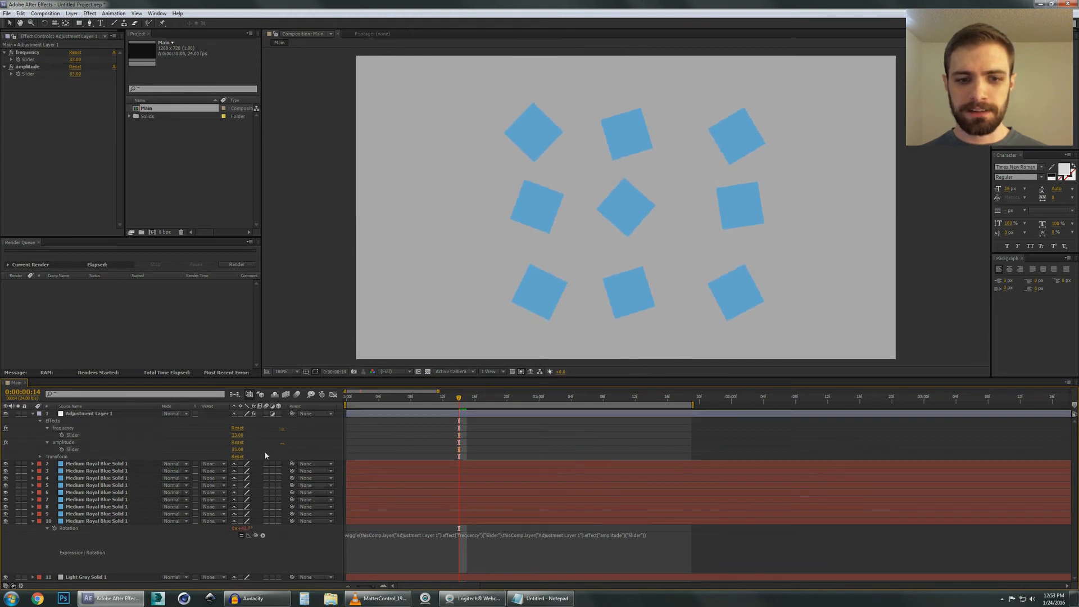
{"action": "key", "text": "space"}
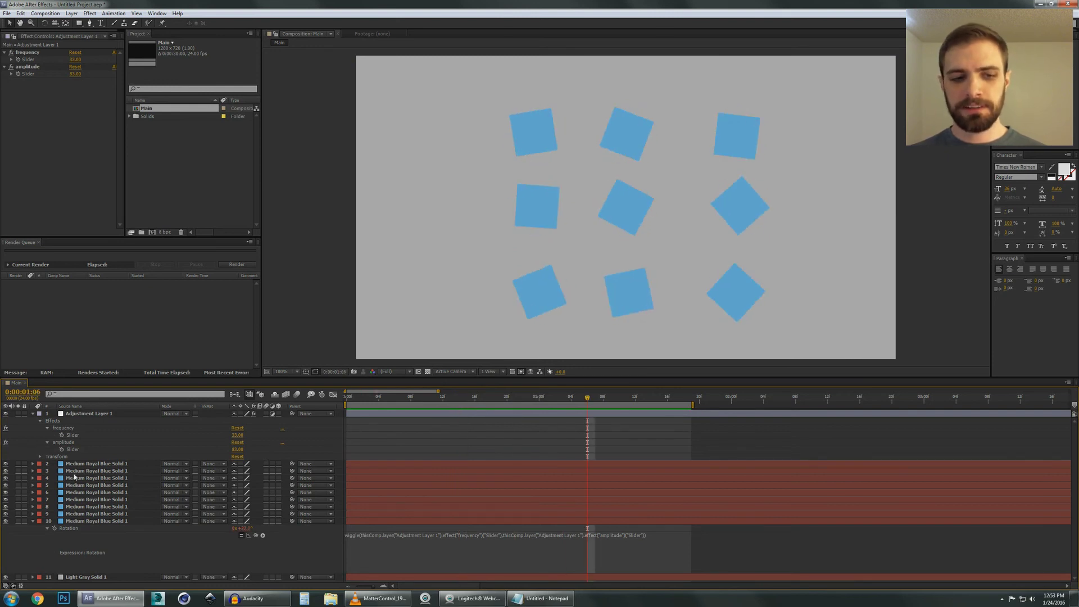
{"action": "left_click", "coordinate": [79, 521]}
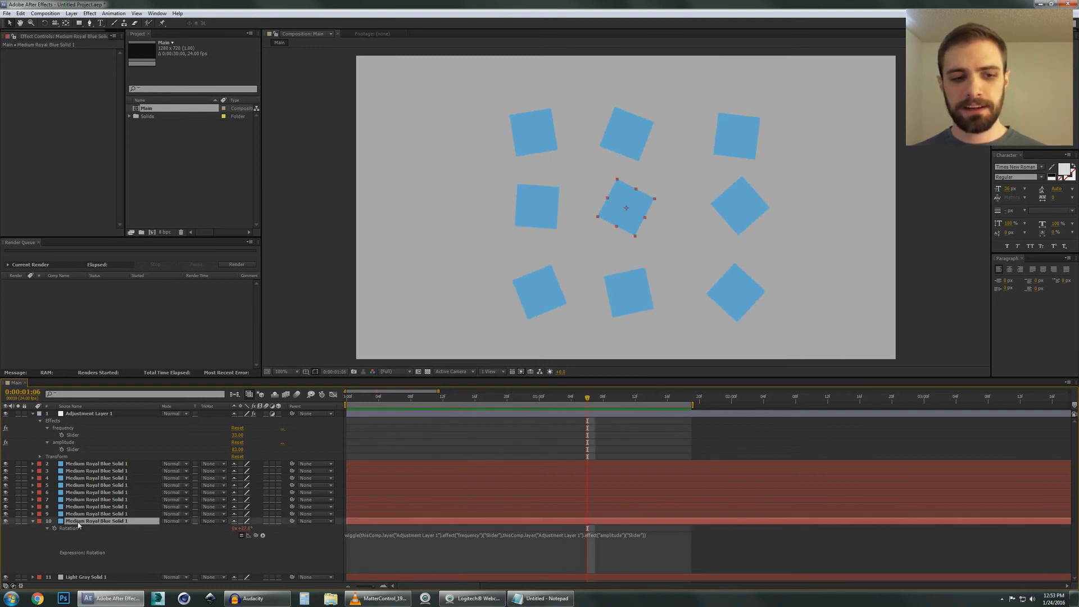
{"action": "left_click", "coordinate": [32, 522]}
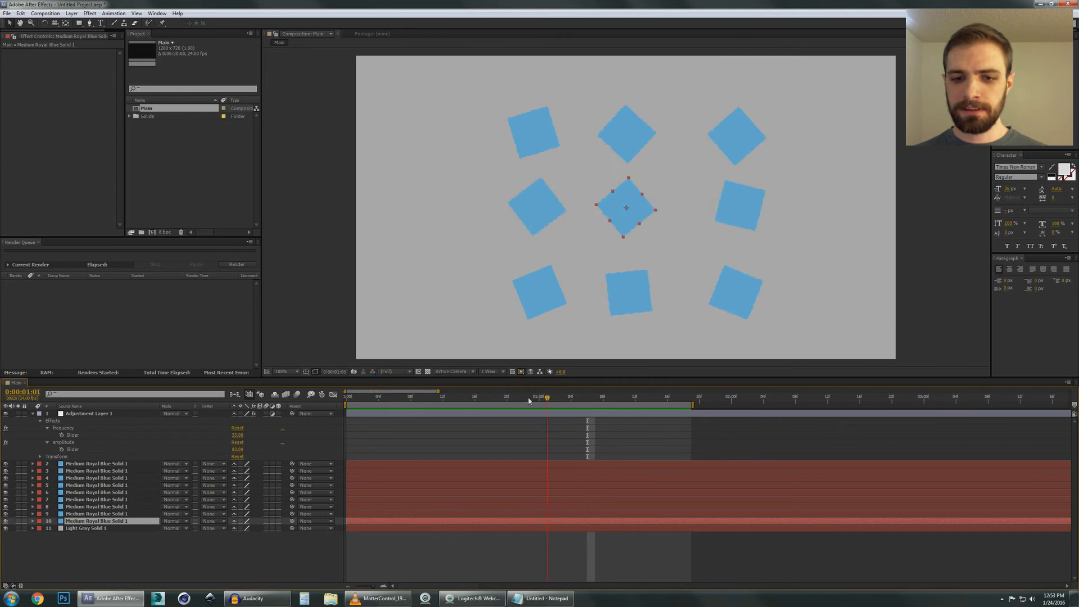
{"action": "left_click_drag", "start_coordinate": [589, 400], "coordinate": [483, 400]}
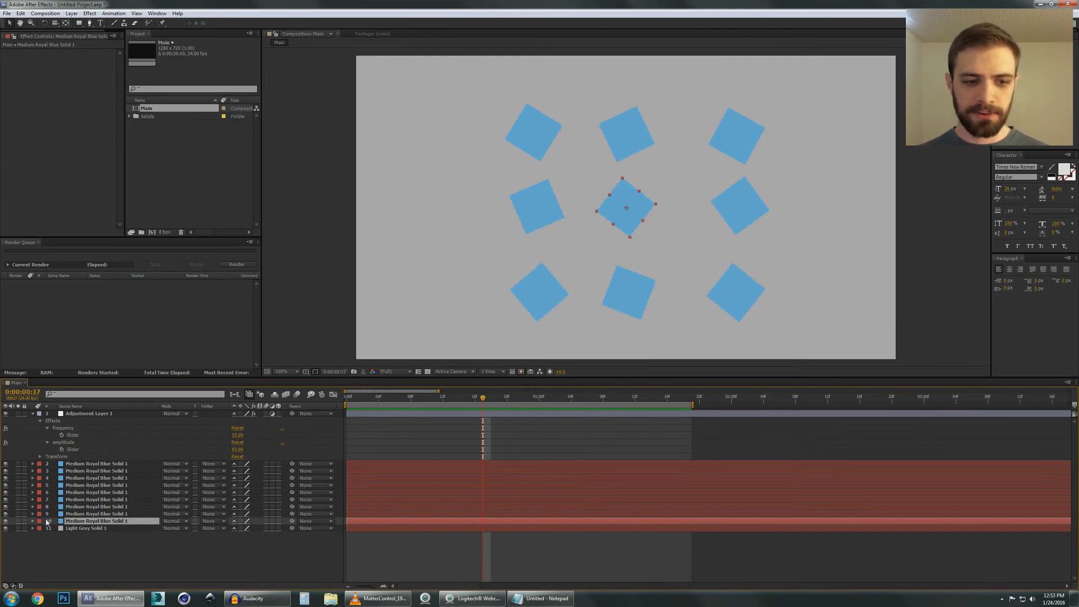
{"action": "left_click", "coordinate": [115, 565]}
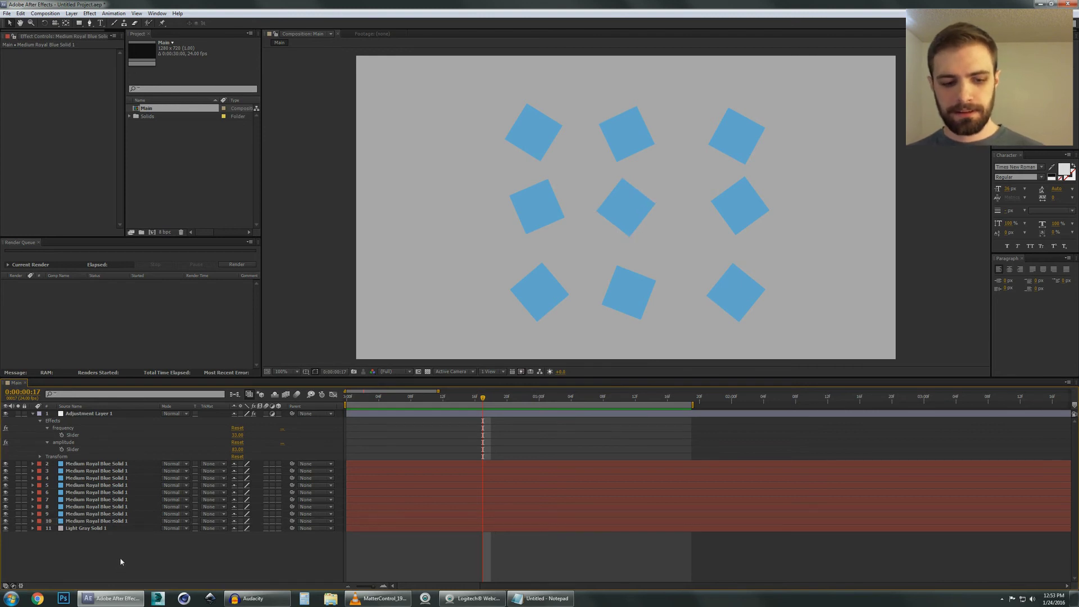
{"action": "key", "text": "ctrl+s"}
{"action": "left_click", "coordinate": [477, 308]}
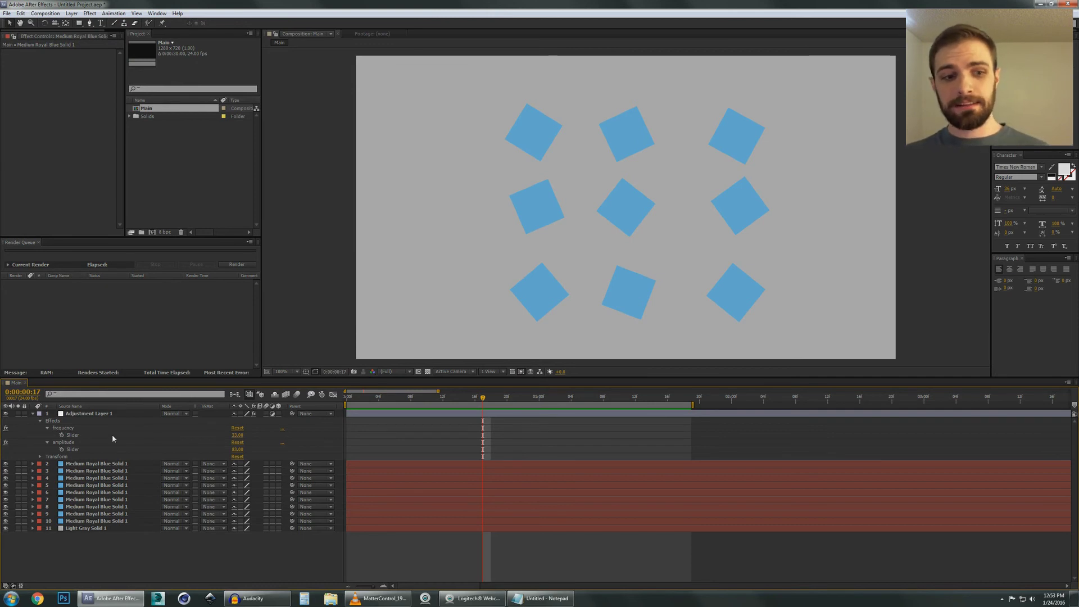
{"action": "left_click", "coordinate": [101, 500]}
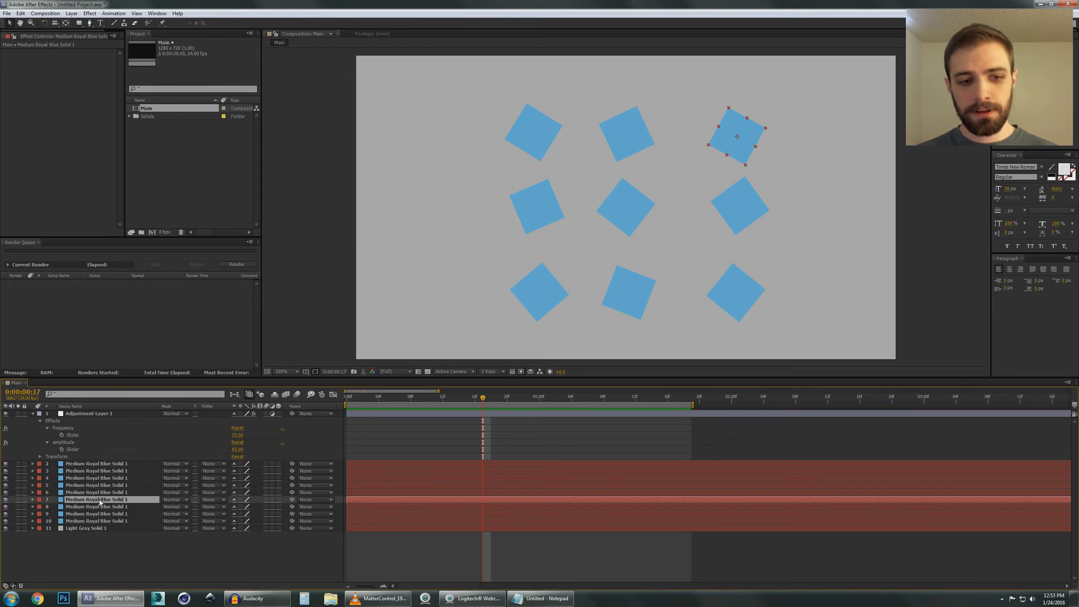
{"action": "key", "text": "r"}
{"action": "type", "text": "wiggle(thisComp.layer(\"Adjustment Layer 1\").effect(\"frequency\")(\"Slider\"),thisComp.layer(\"Adjustment Layer 1\").effect(\"amplitude\")(\"Slider\"))"}
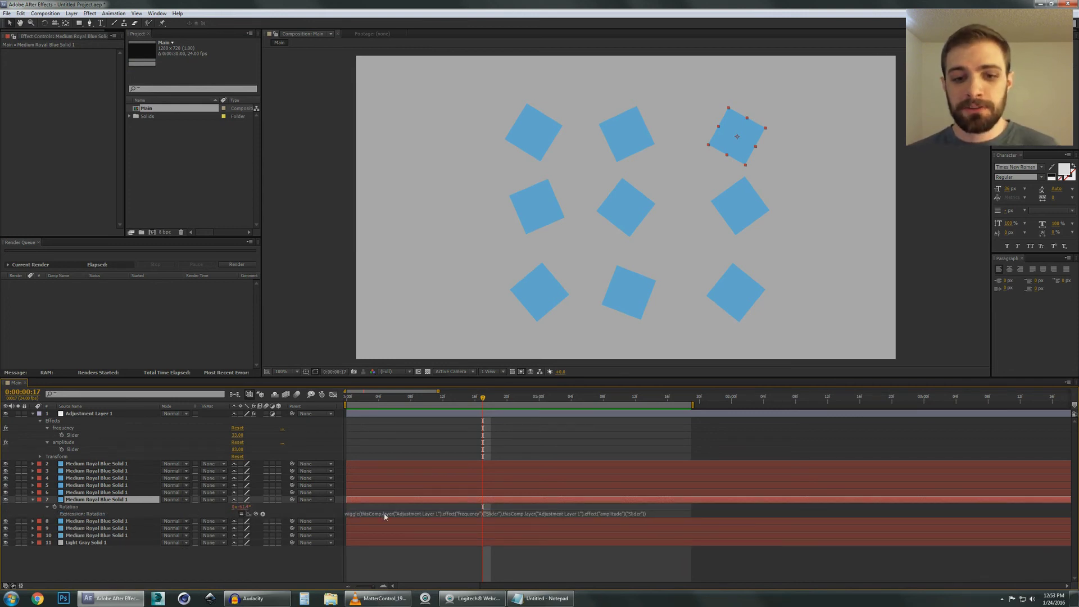
{"action": "left_click", "coordinate": [33, 500]}
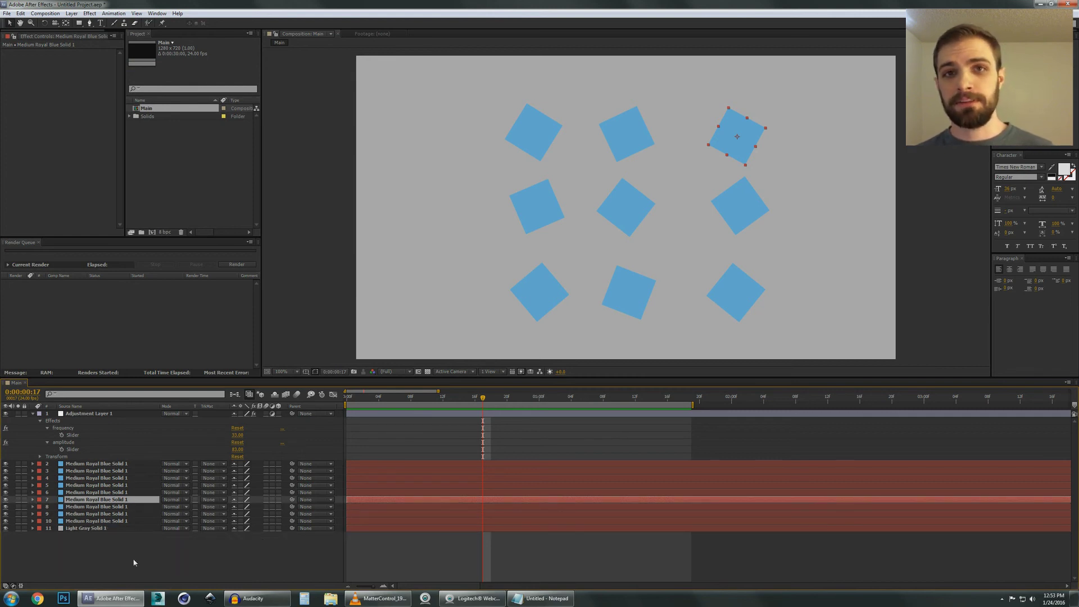
{"action": "left_click", "coordinate": [214, 565]}
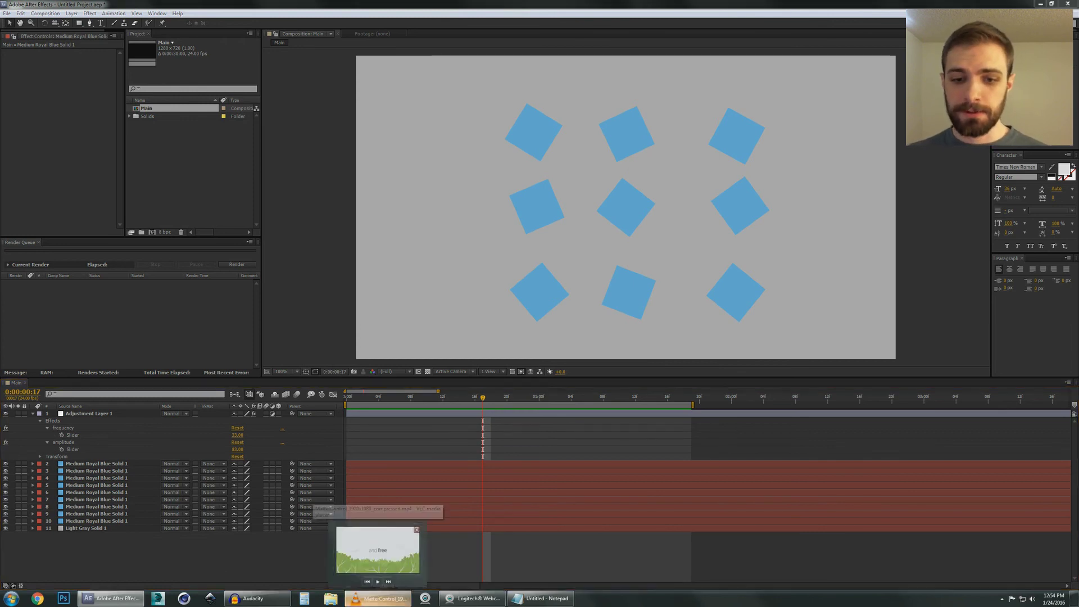
Bring VLC forward, reposition its window, and play the MatterControl video, pausing at 01:01
{"action": "left_click", "coordinate": [377, 554]}
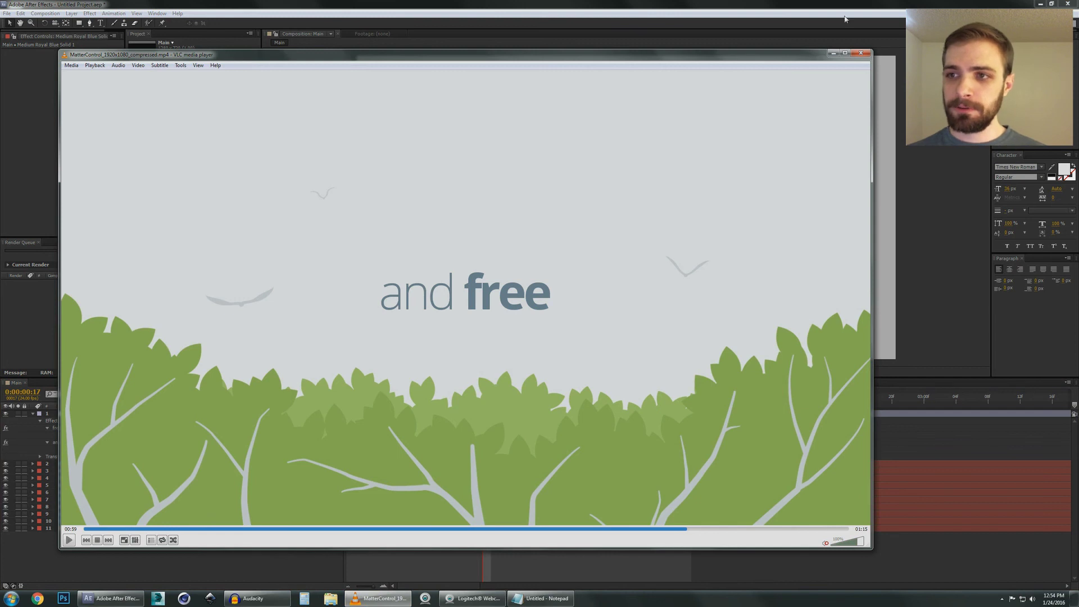
{"action": "left_click_drag", "start_coordinate": [804, 58], "coordinate": [814, 43]}
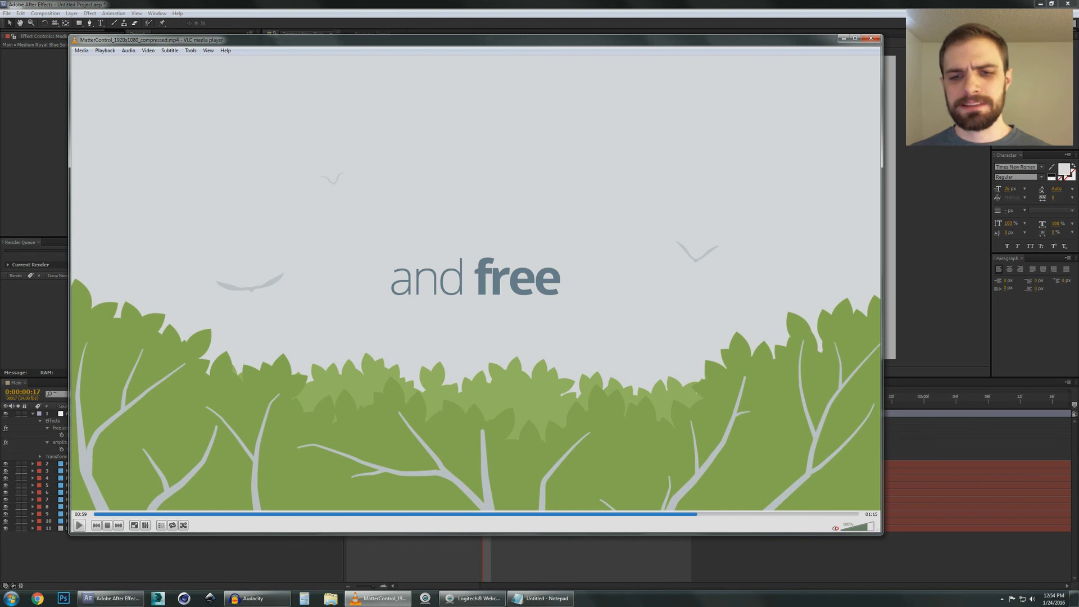
{"action": "left_click", "coordinate": [78, 526]}
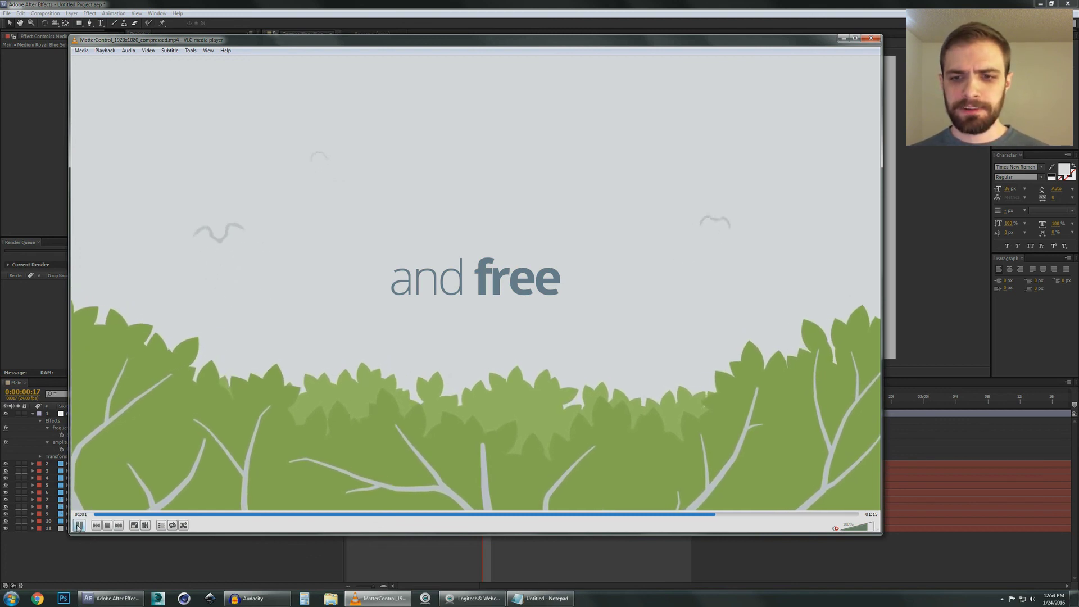
{"action": "left_click", "coordinate": [79, 526]}
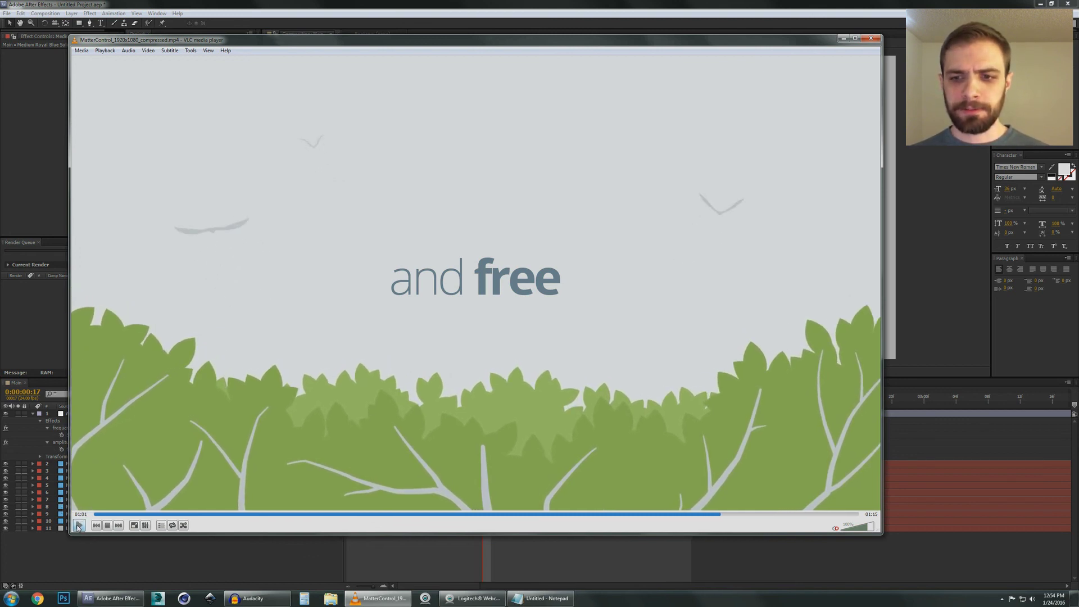
Minimize VLC to reveal the After Effects composition of nine blue squares
{"action": "left_click", "coordinate": [843, 39]}
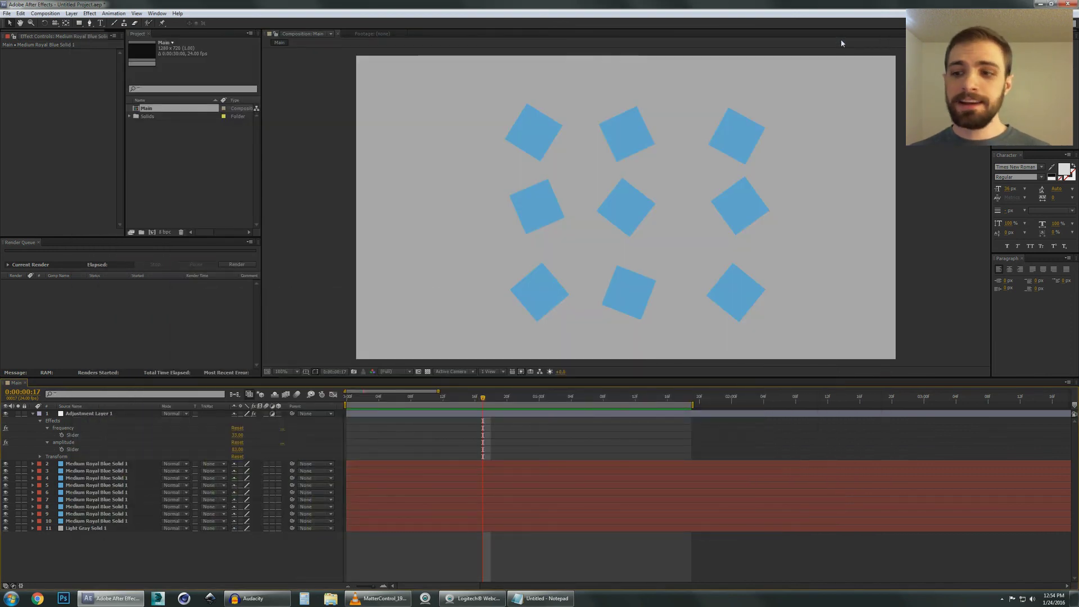